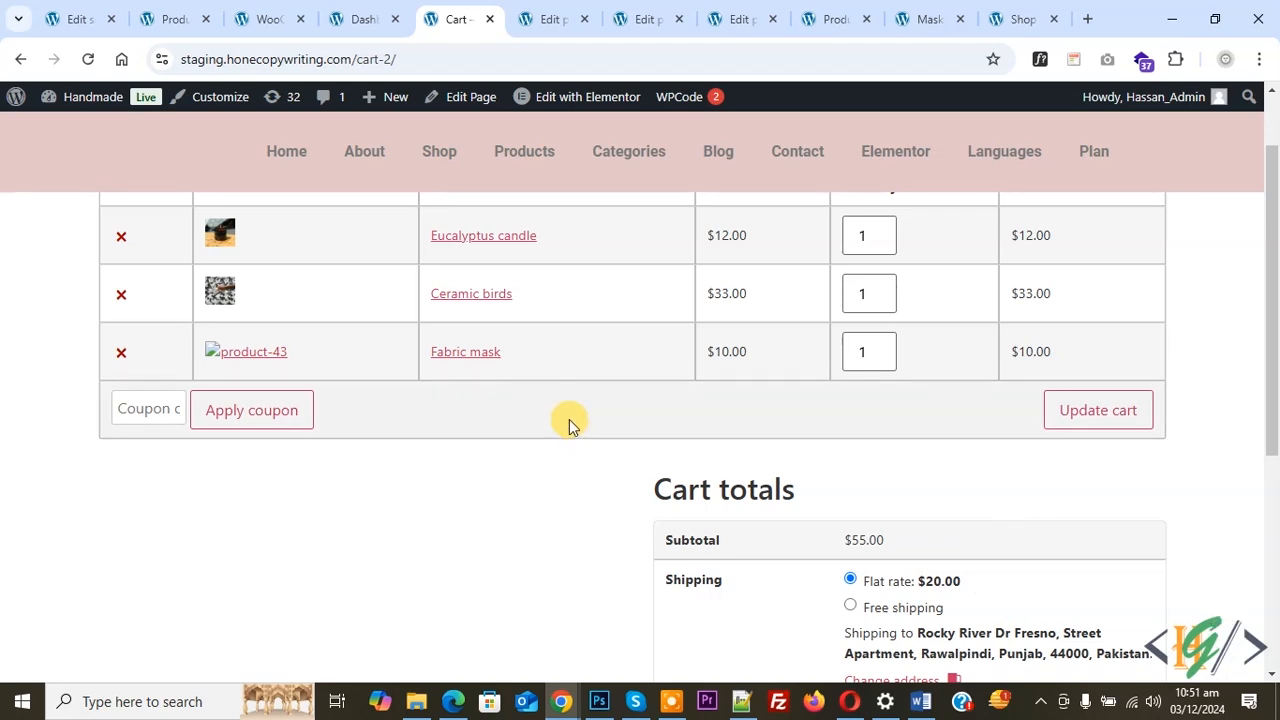
Step: Review the cart's products and shipping options, and compare them with the shipping methods set up in the WooCommerce shipping zone
scroll(560, 420, "up", 1)
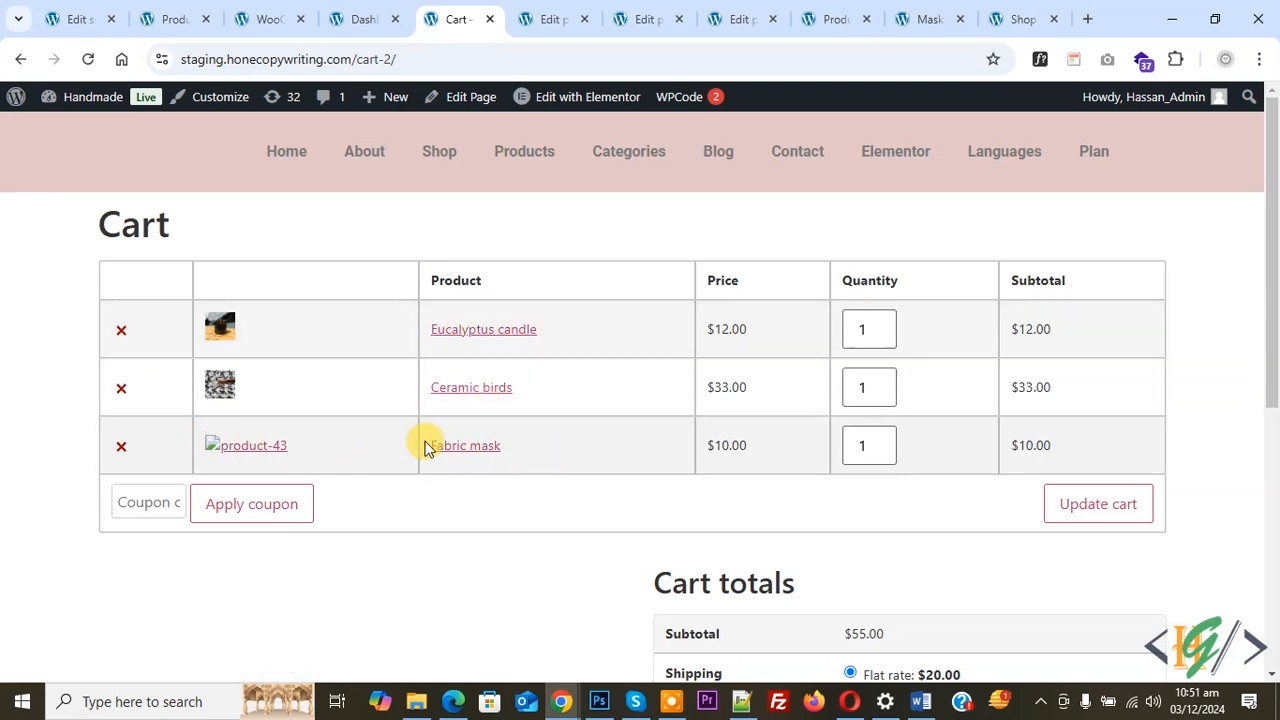
scroll(510, 340, "down", 3)
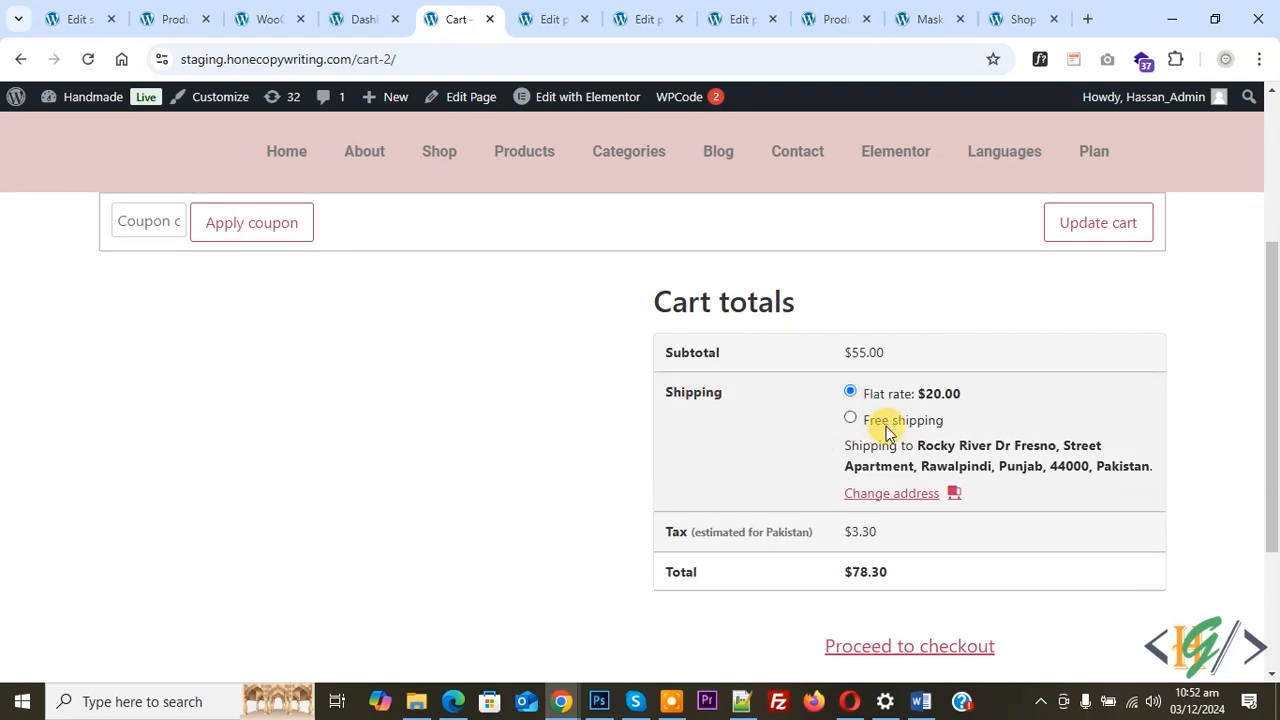
left_click(240, 8)
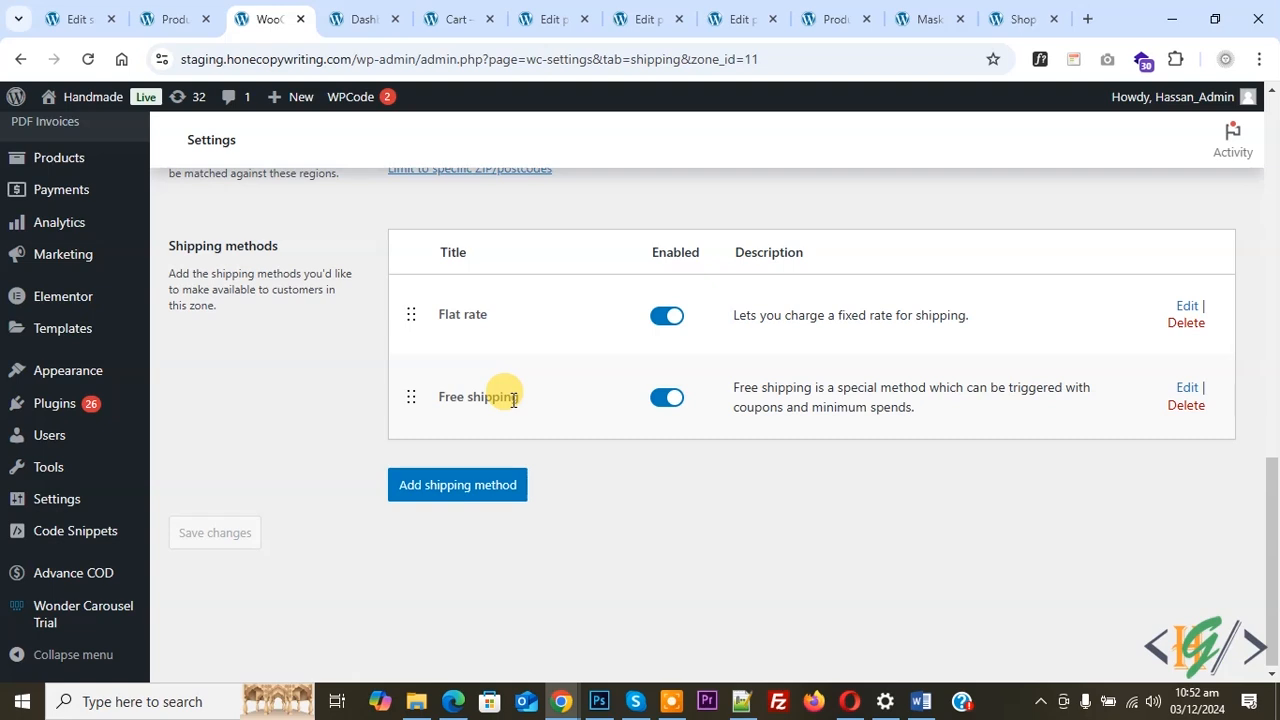
left_click(447, 18)
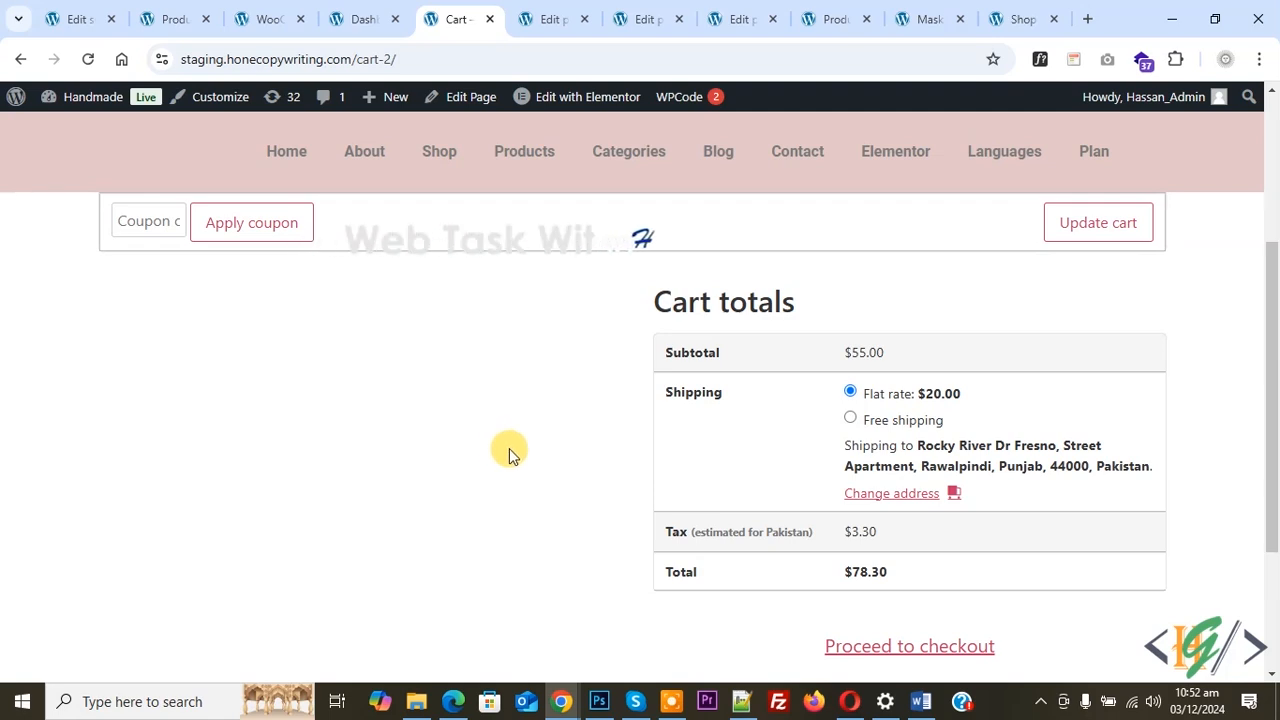
Step: Search for the wpcode plugin on the dashboard's page for adding new plugins
left_click(357, 19)
scroll(290, 220, "down", 4)
mouse_move(90, 404)
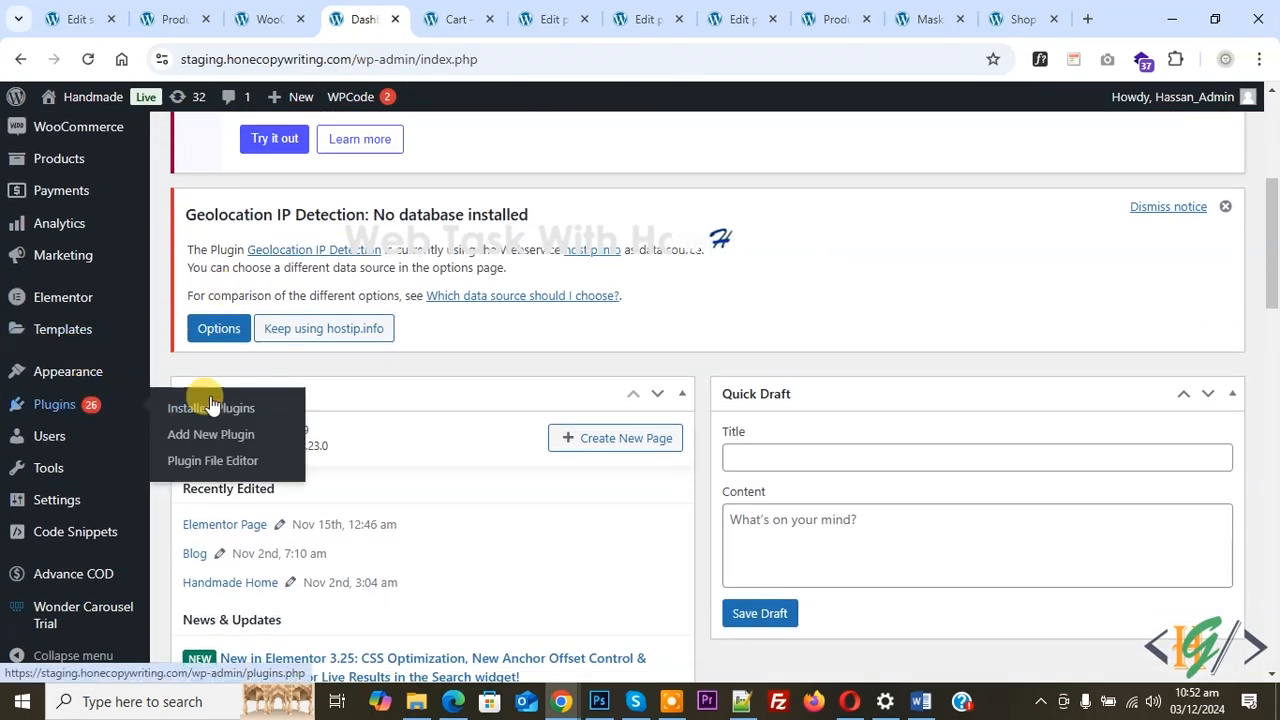
left_click(218, 412)
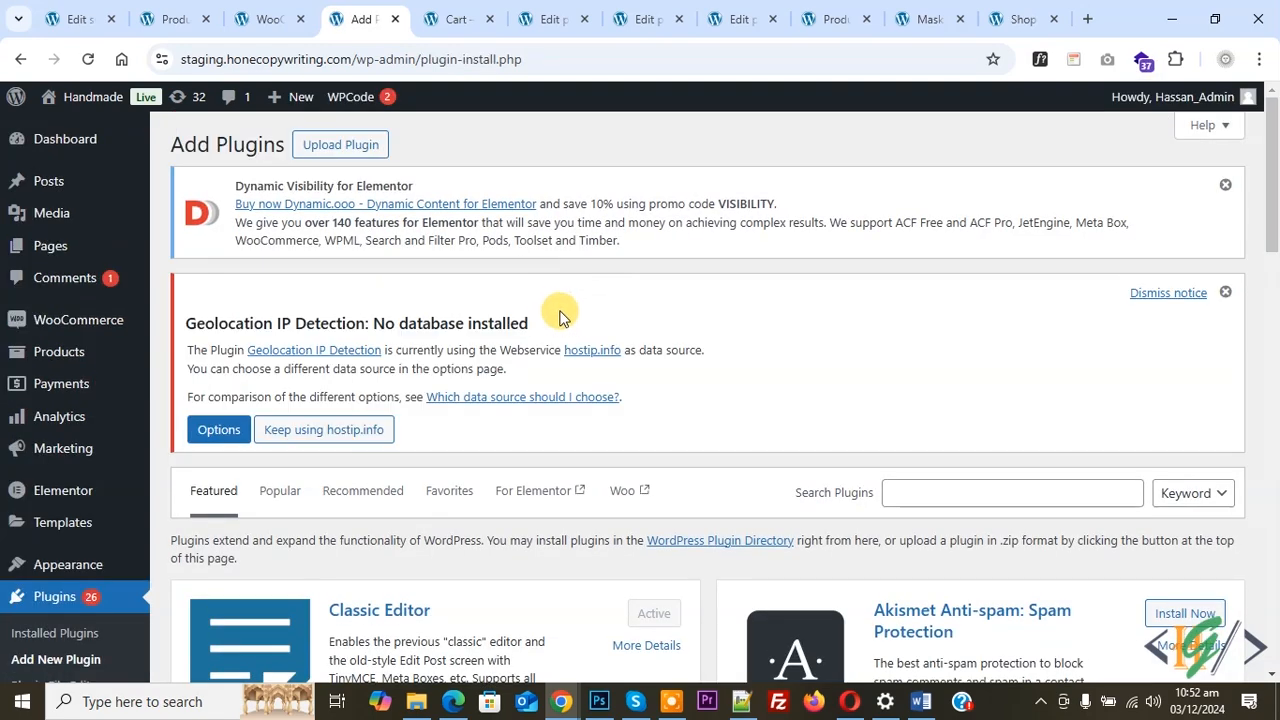
scroll(571, 280, "down", 3)
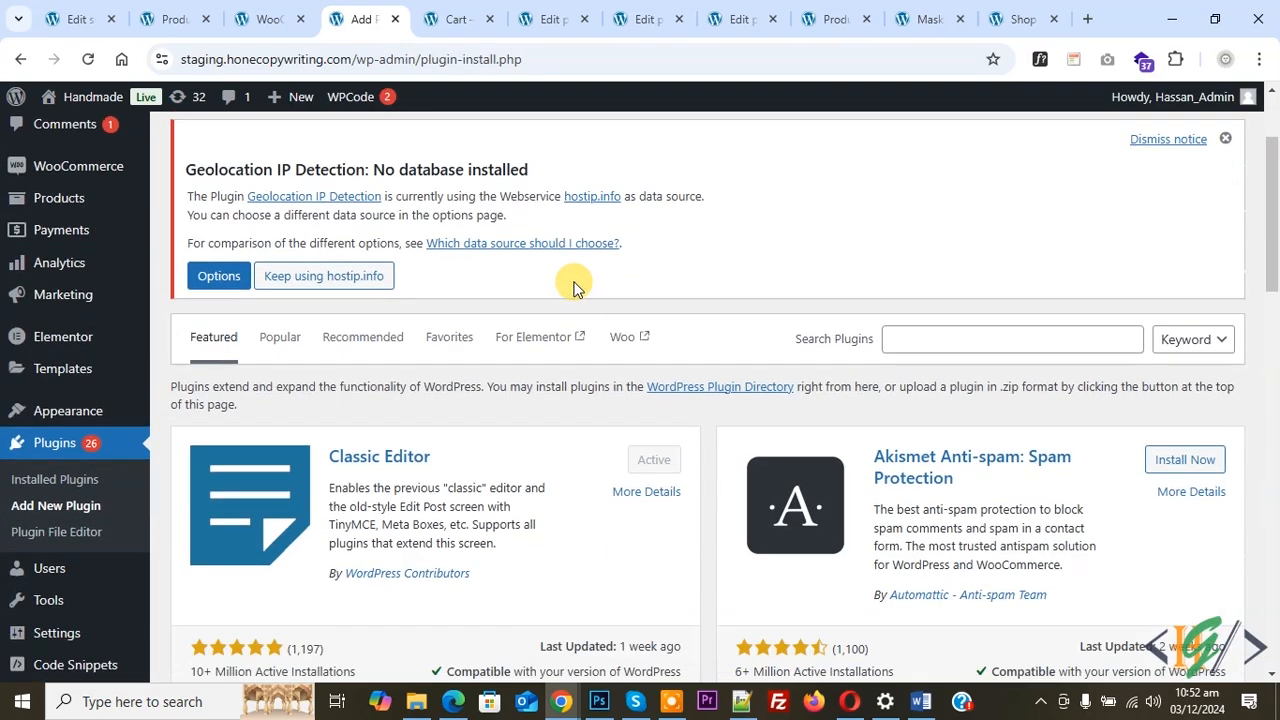
left_click(963, 212)
type("wpcode")
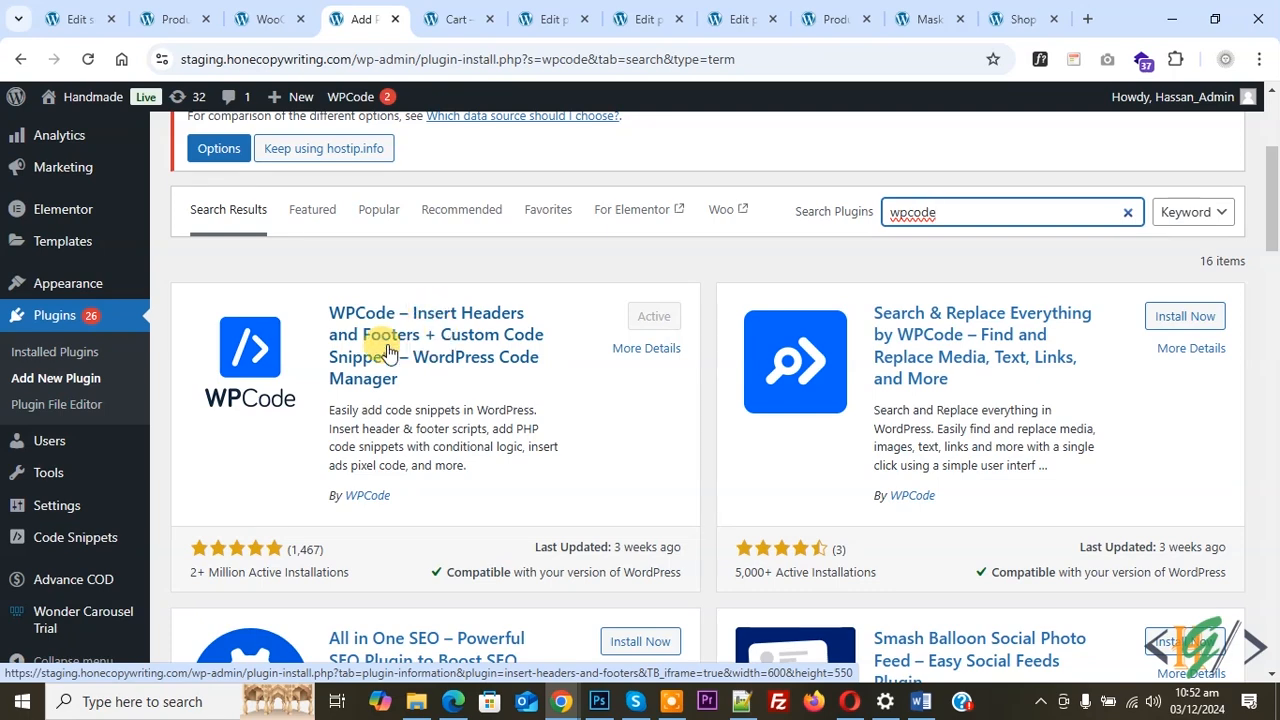
Step: Add a new custom code snippet in WPCode with the PHP Snippet code type
mouse_move(23, 536)
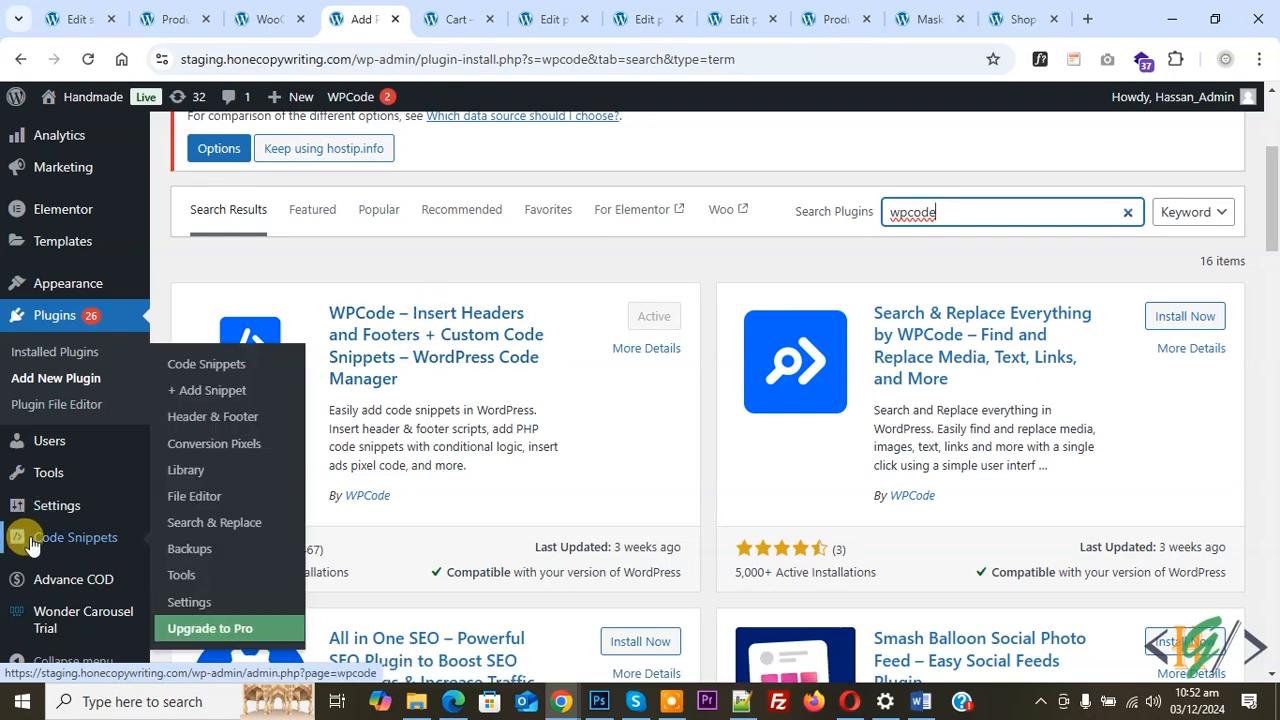
left_click(201, 398)
scroll(514, 234, "down", 3)
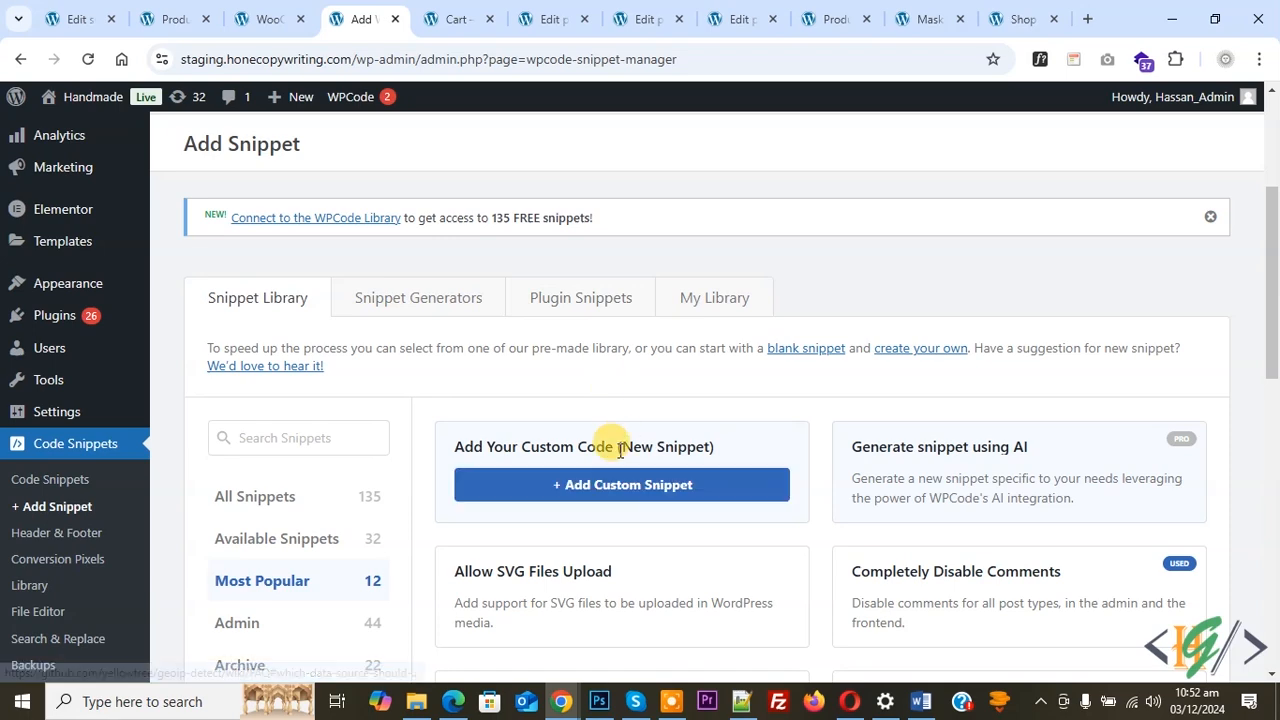
left_click(629, 486)
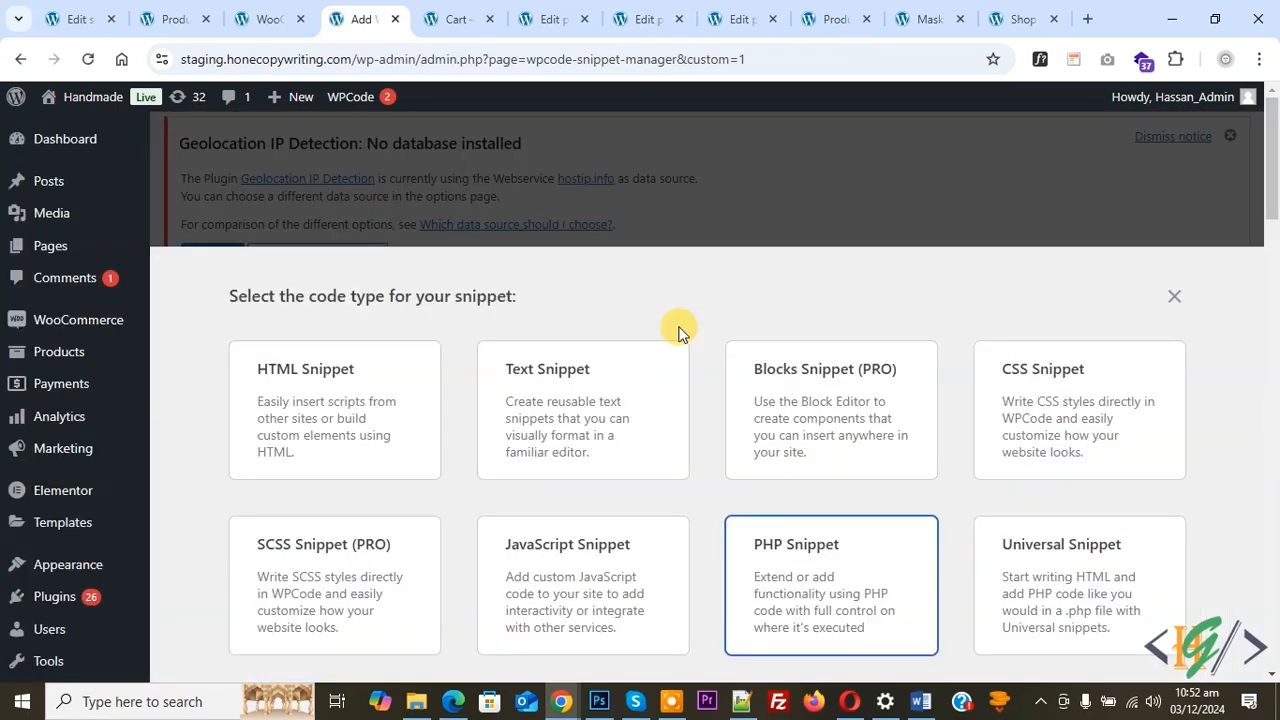
left_click(770, 575)
Step: Paste the PHP code that limits shipping methods and shows a free shipping message for specific categories into the snippet's code area
left_click_drag(203, 424, 380, 294)
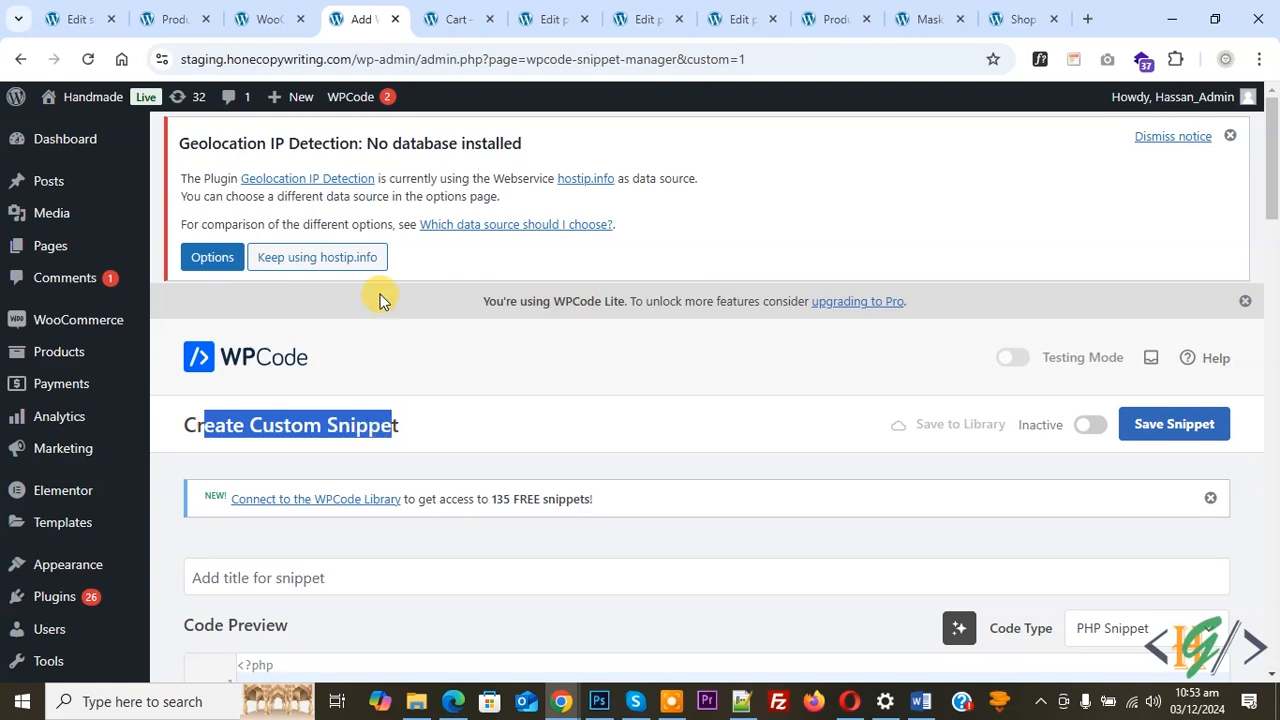
scroll(370, 285, "down", 3)
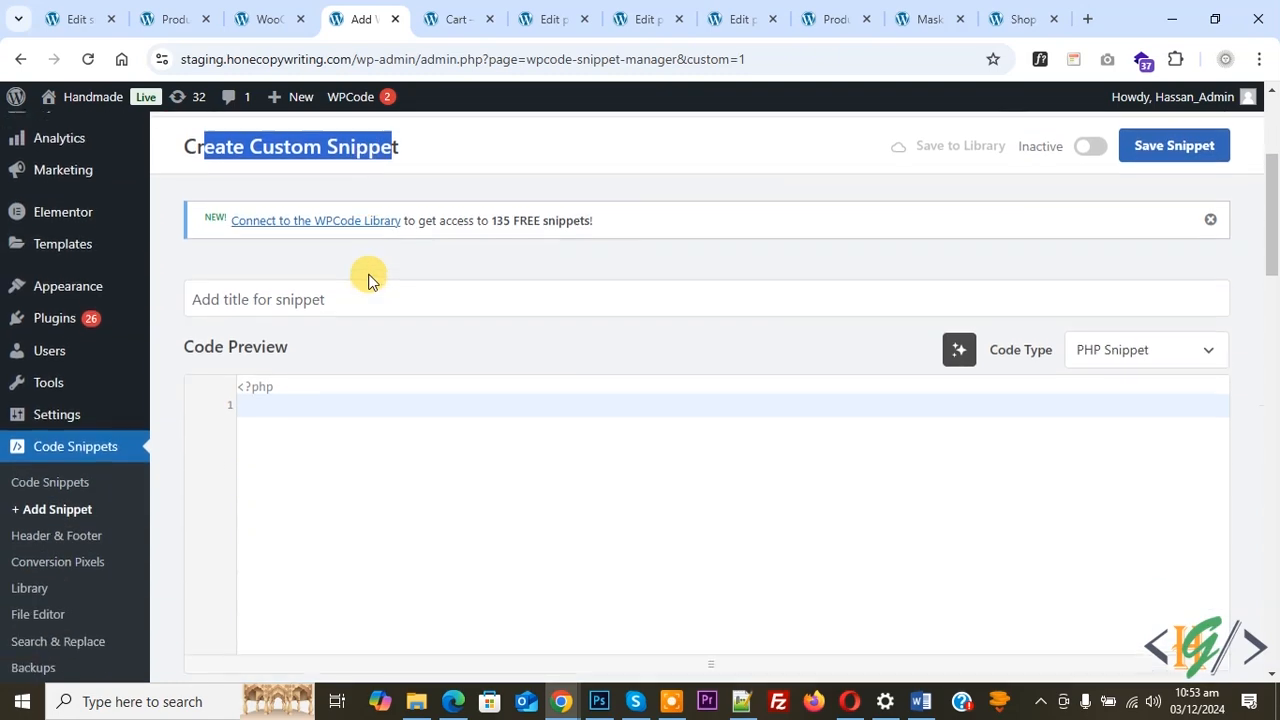
left_click(373, 428)
key("ctrl+v")
left_click_drag(240, 623, 243, 301)
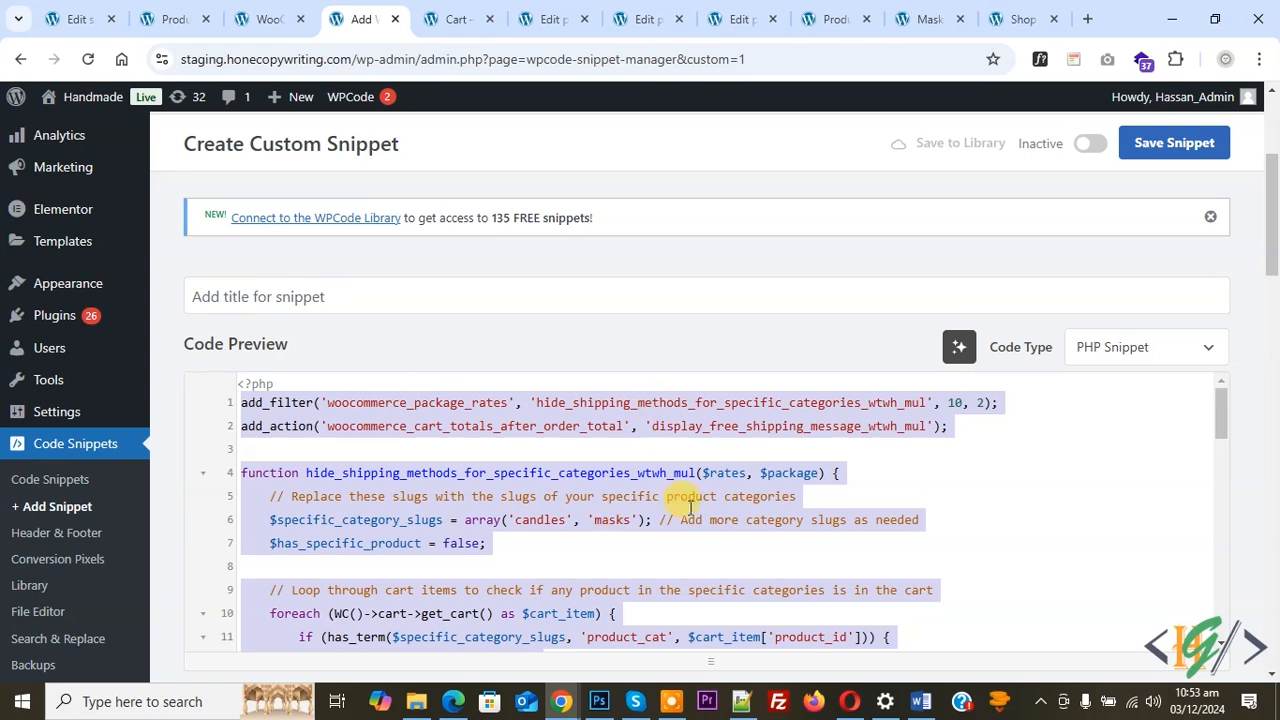
Step: Check the category slugs 'candles' and 'masks' in the code against the slugs on the Product categories page
left_click(625, 492)
scroll(600, 480, "down", 1)
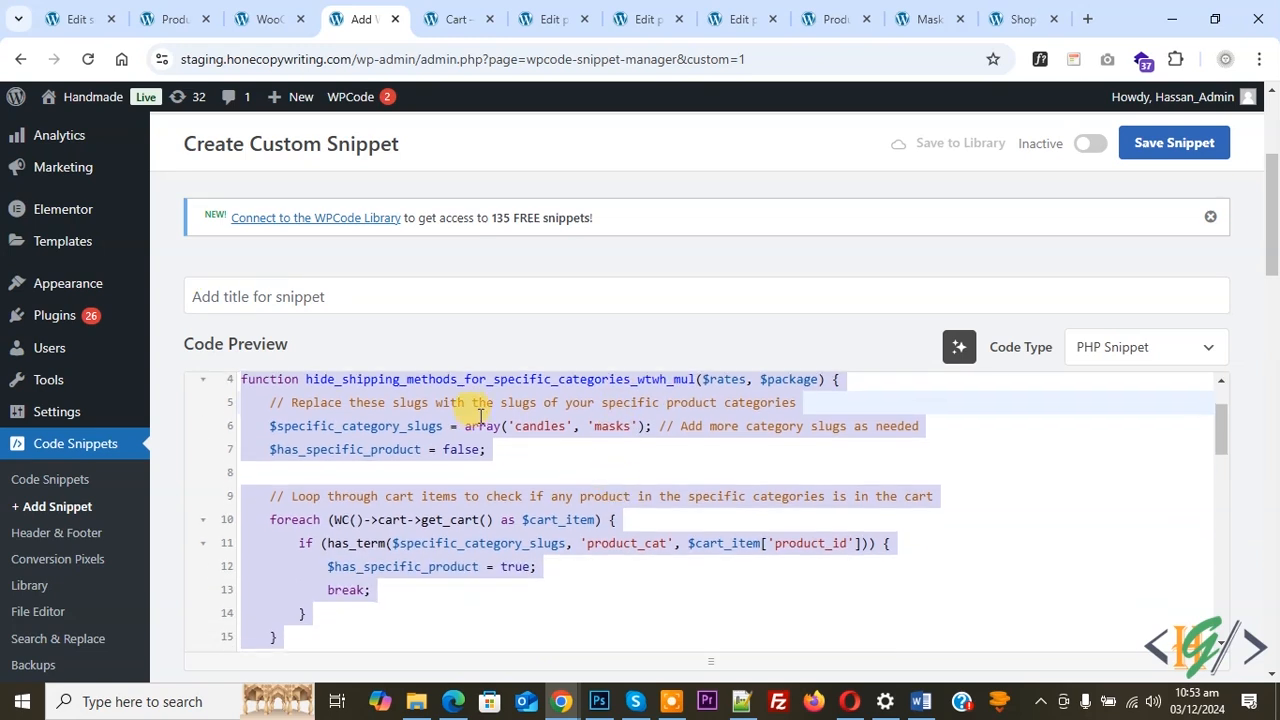
left_click(541, 426)
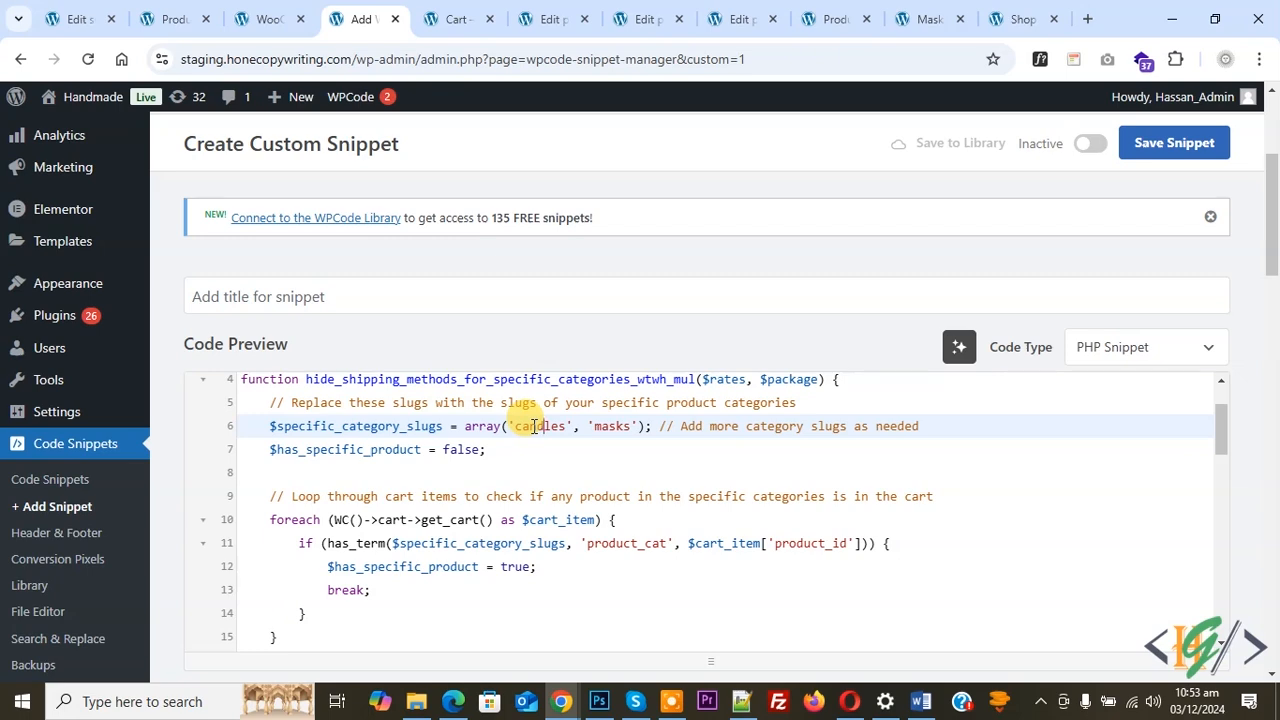
left_click(175, 18)
scroll(794, 486, "up", 2)
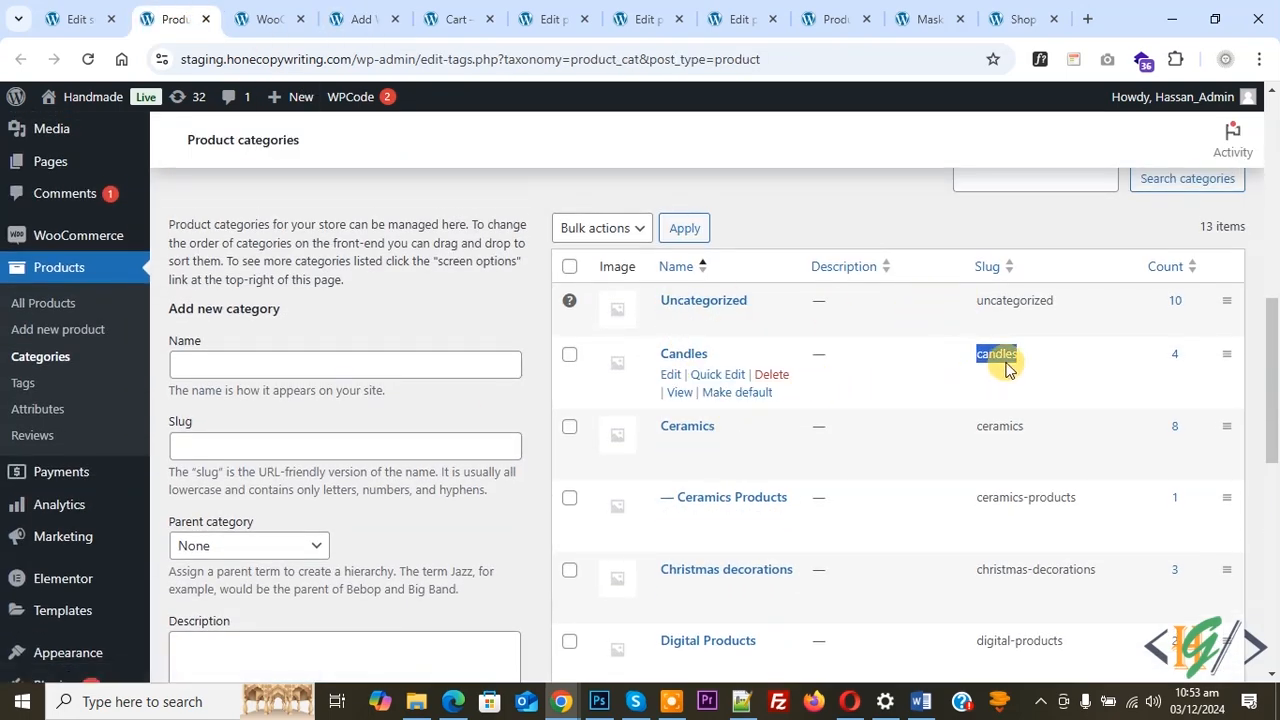
scroll(1007, 369, "down", 4)
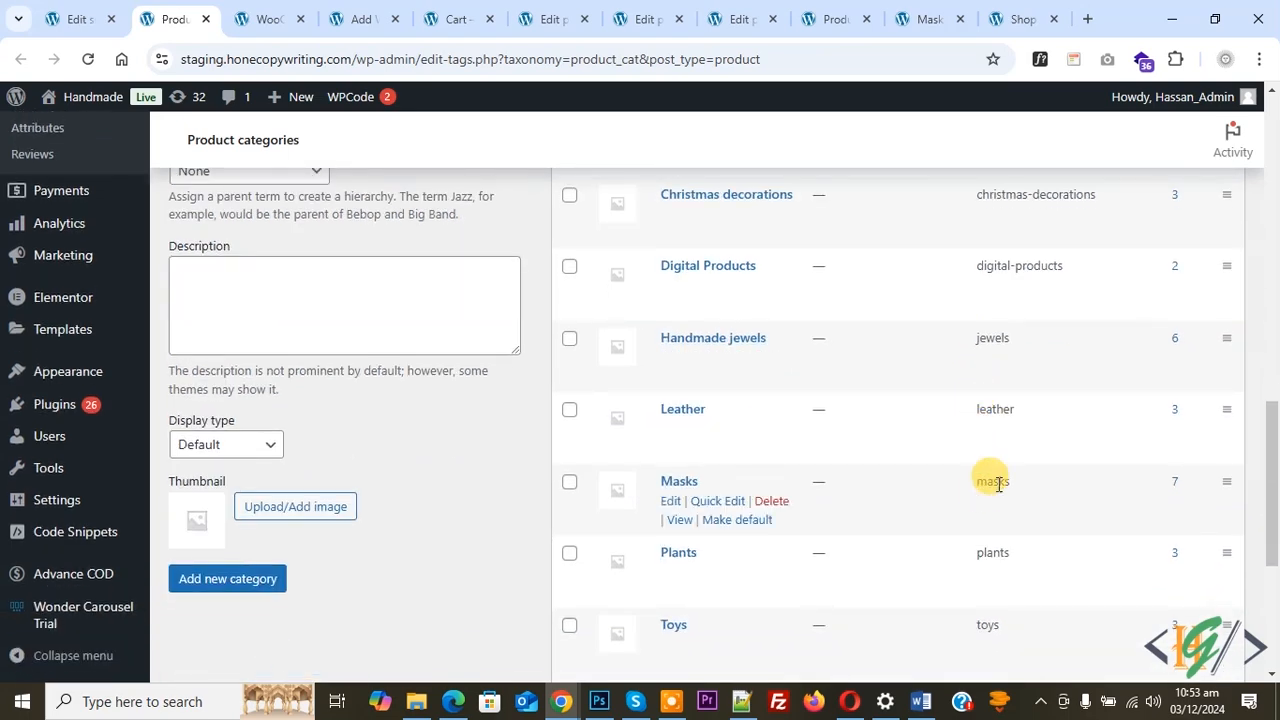
left_click(358, 14)
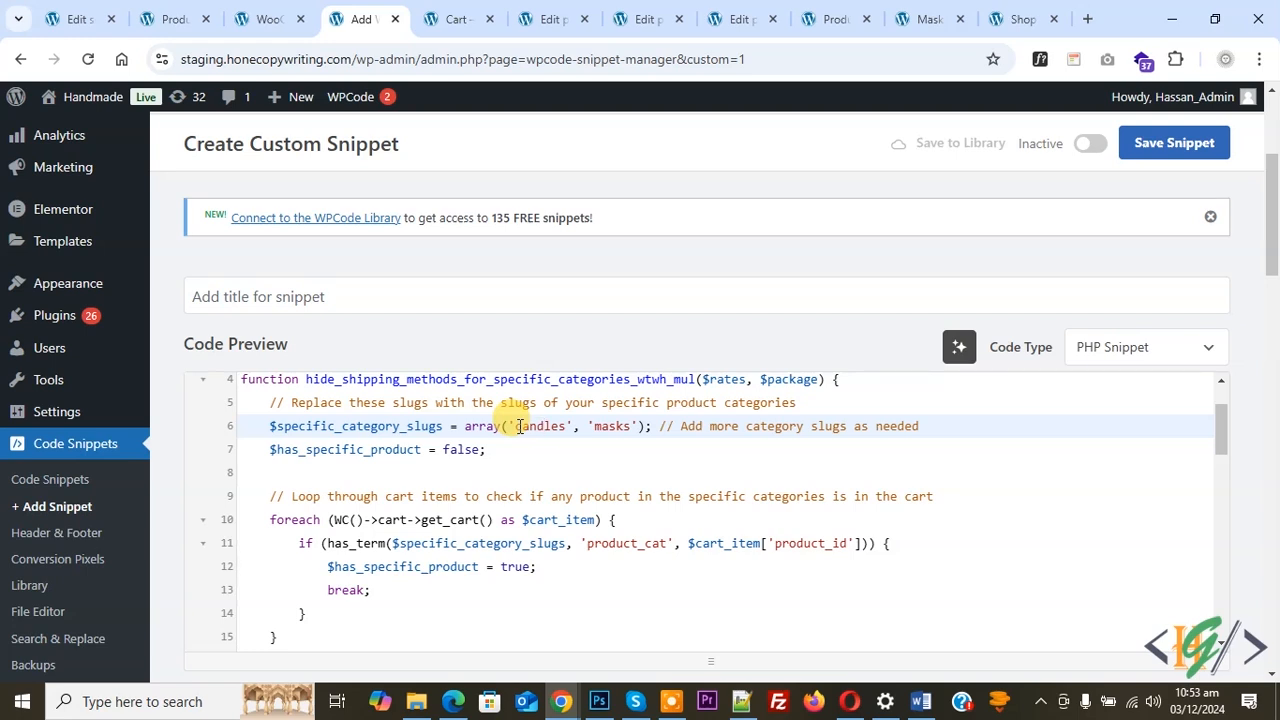
Step: Inspect the cart's Free shipping option in the page source to check its value against the free_shipping:28 ID in the code
scroll(437, 414, "down", 2)
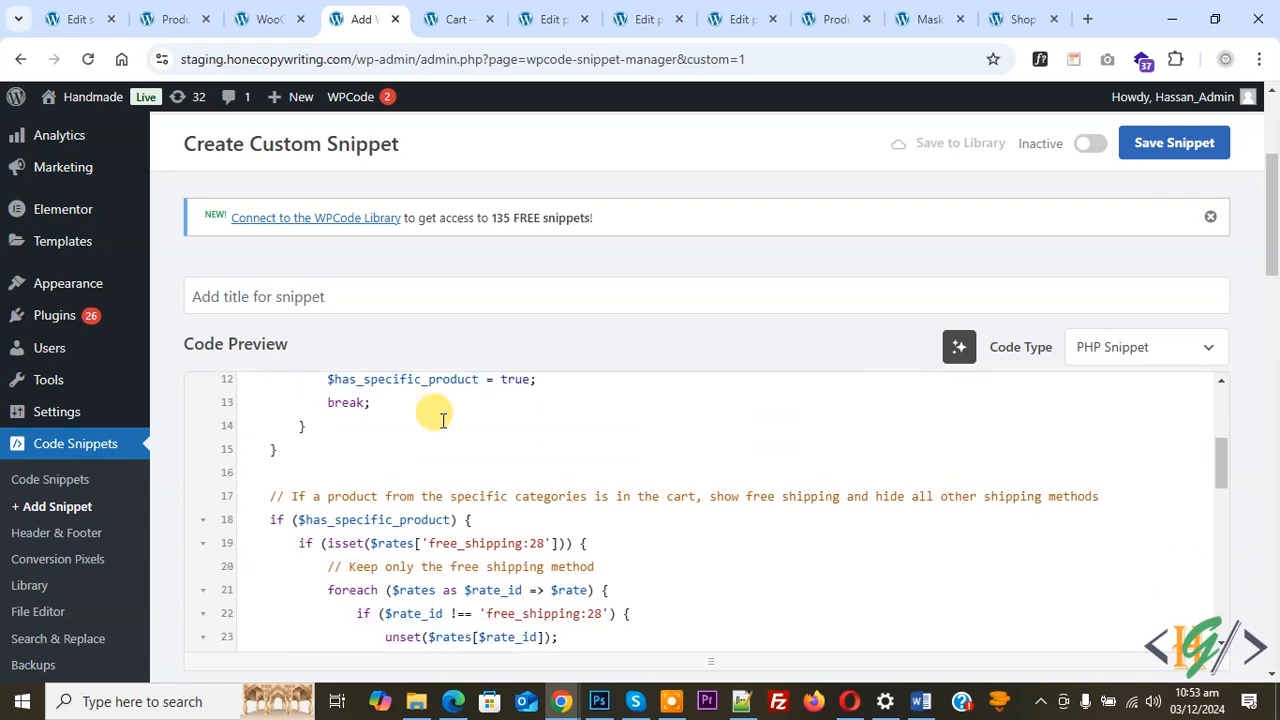
left_click_drag(541, 544, 449, 543)
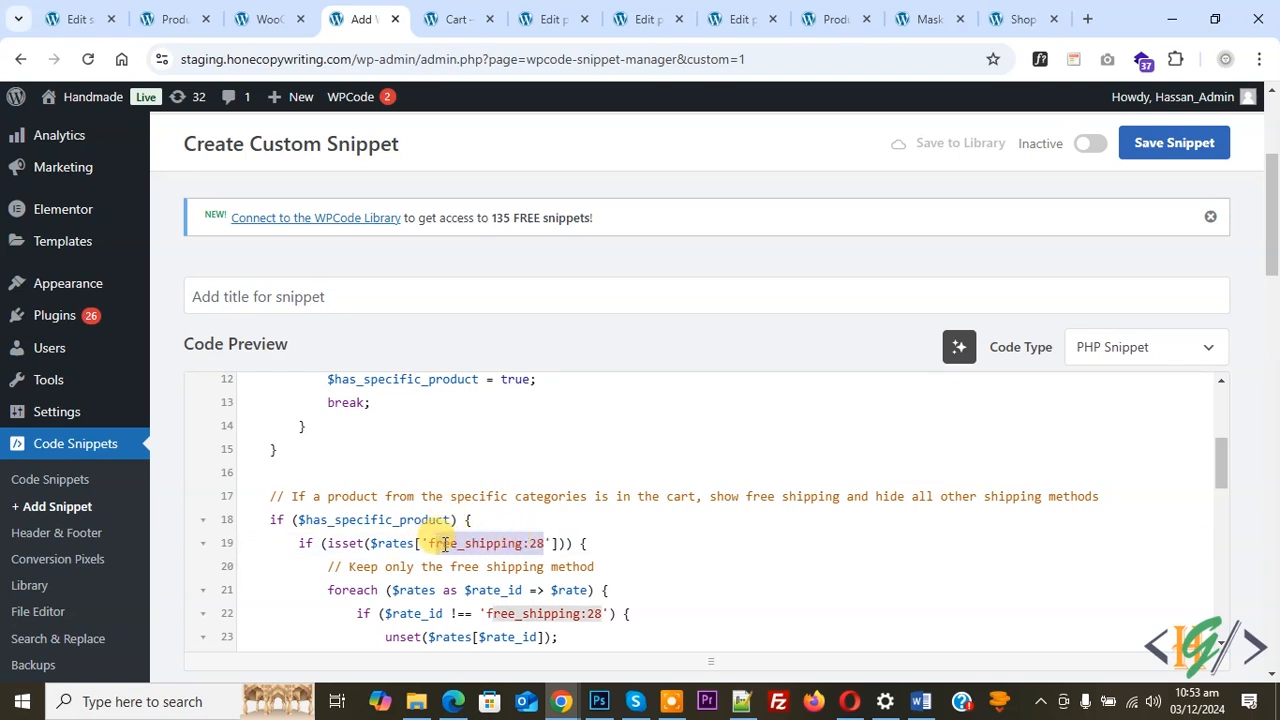
left_click(478, 22)
scroll(620, 295, "down", 2)
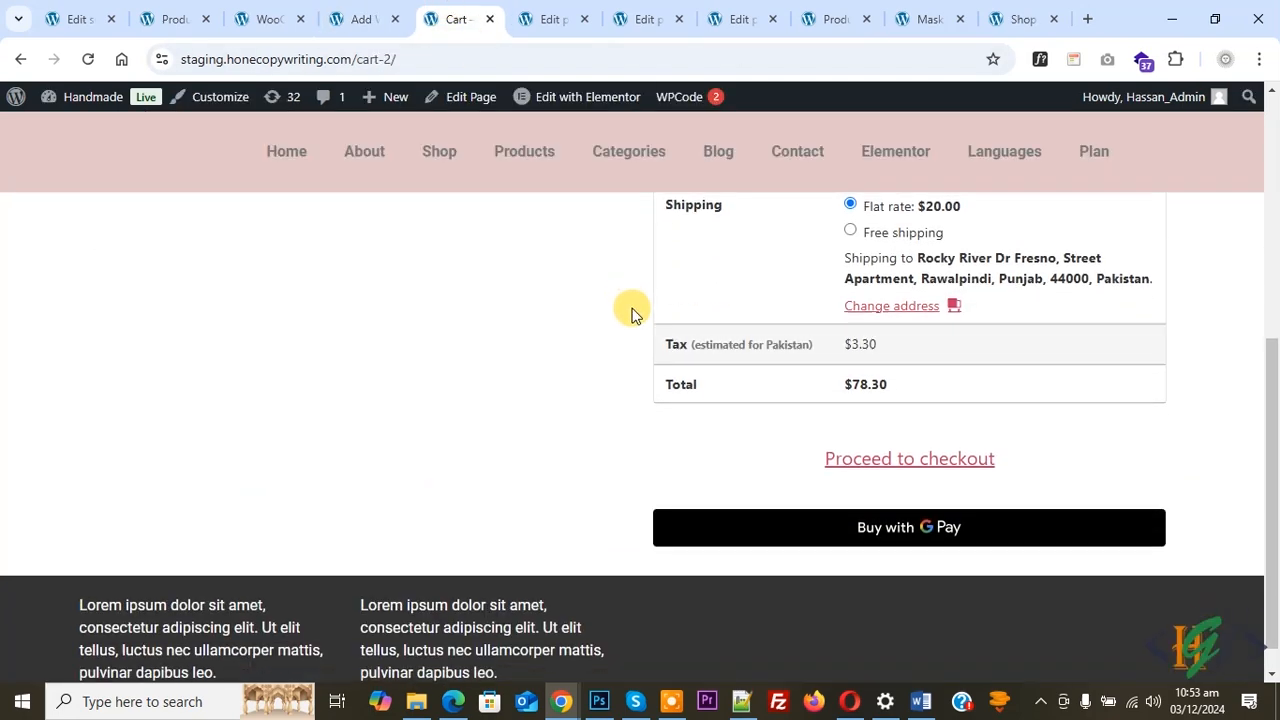
right_click(882, 240)
left_click(945, 638)
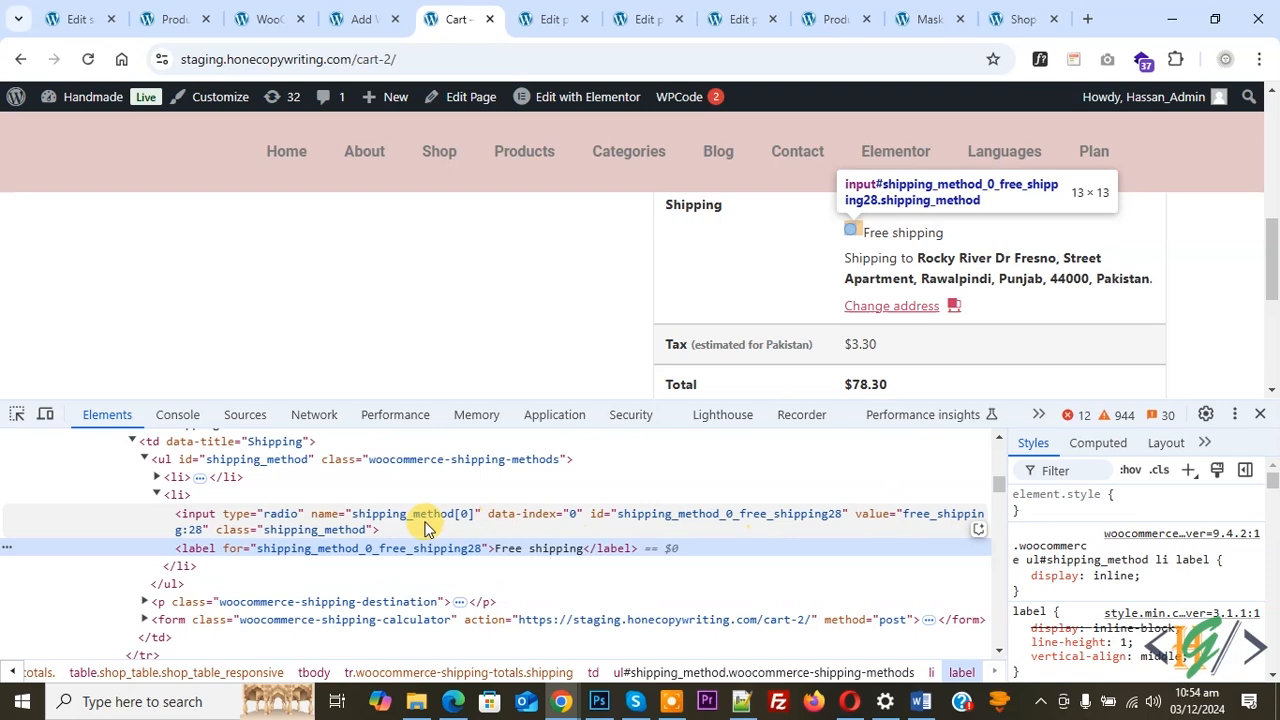
left_click(193, 527)
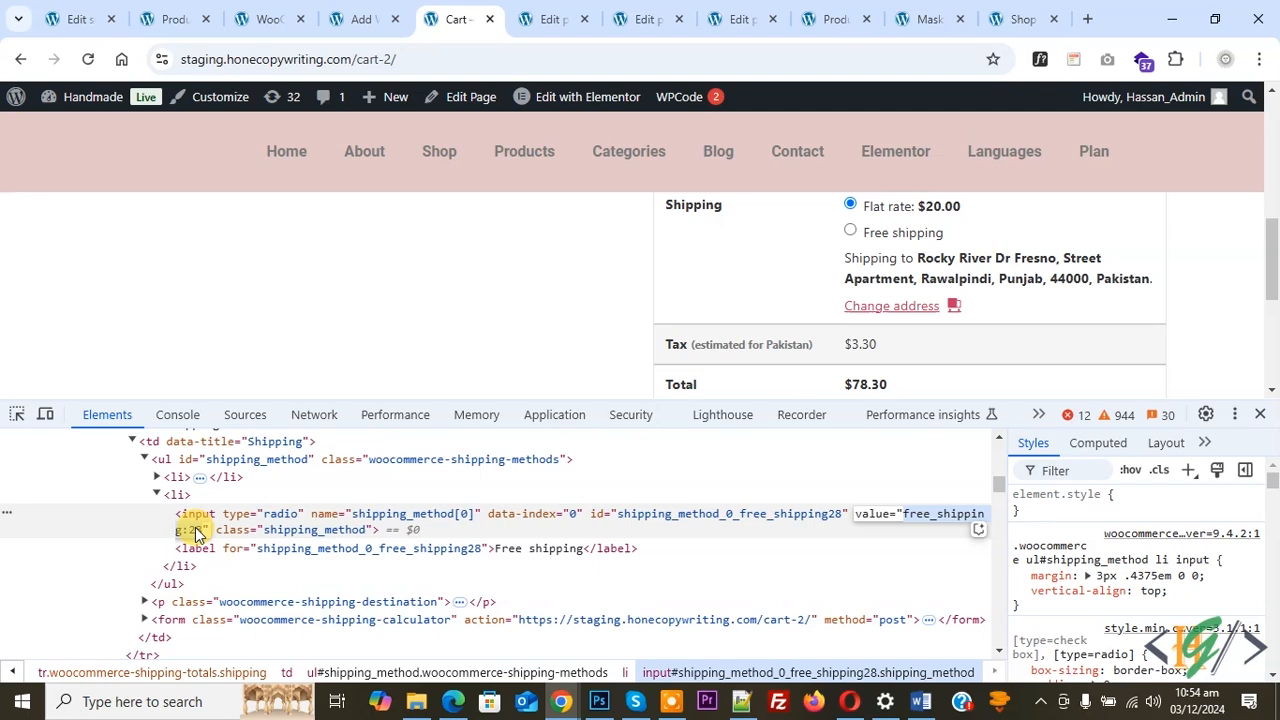
left_click(1260, 413)
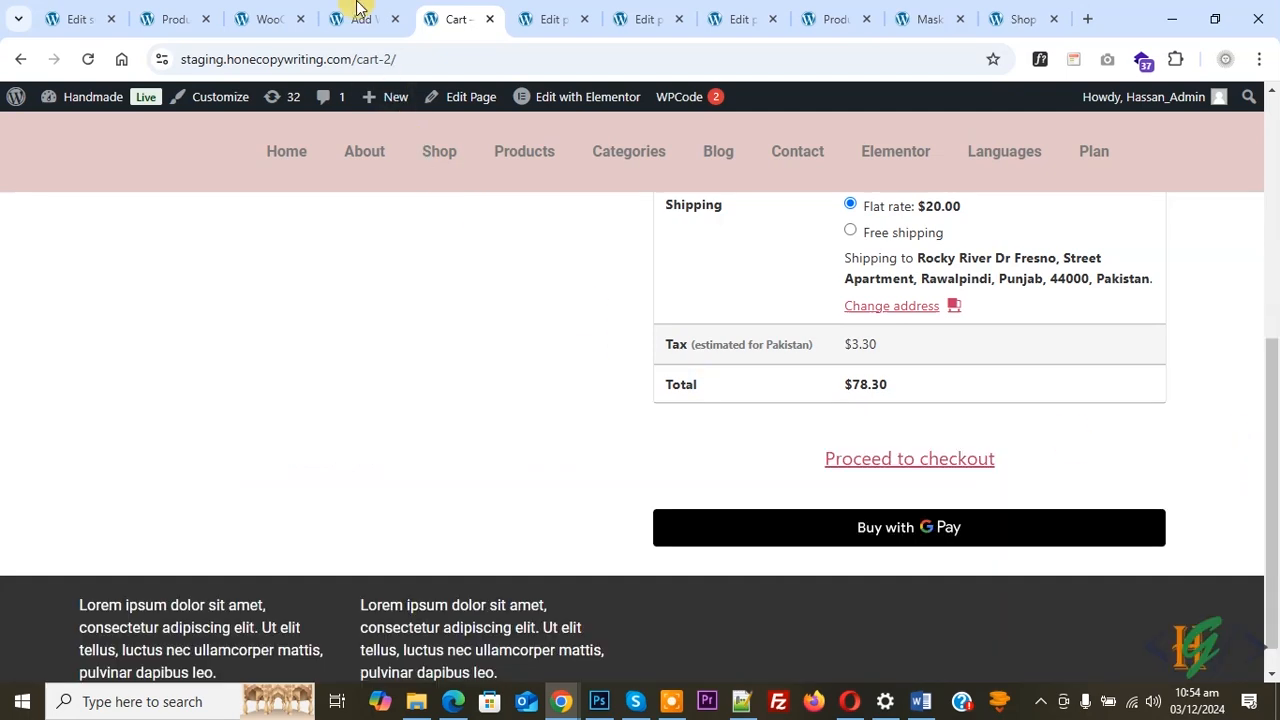
Step: Review the rest of the snippet code for the free shipping ID, the category slugs and the cart messages
left_click(362, 19)
scroll(580, 490, "down", 5)
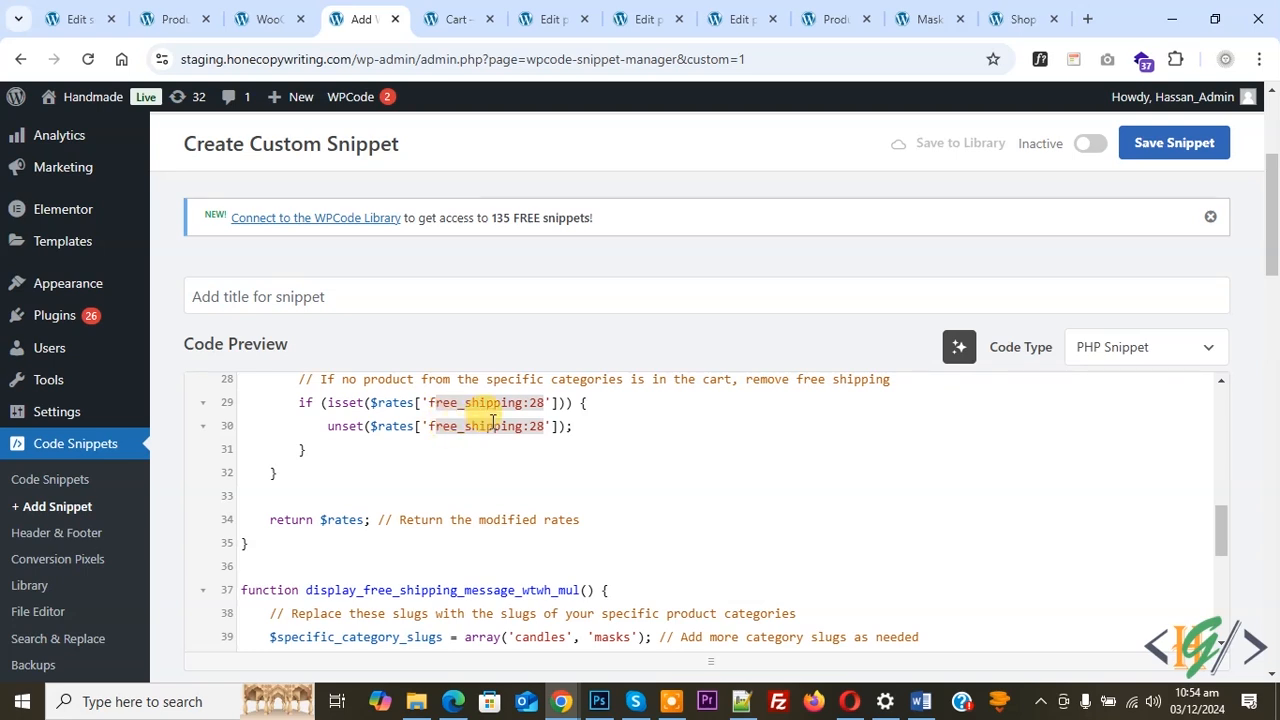
scroll(464, 490, "up", 3)
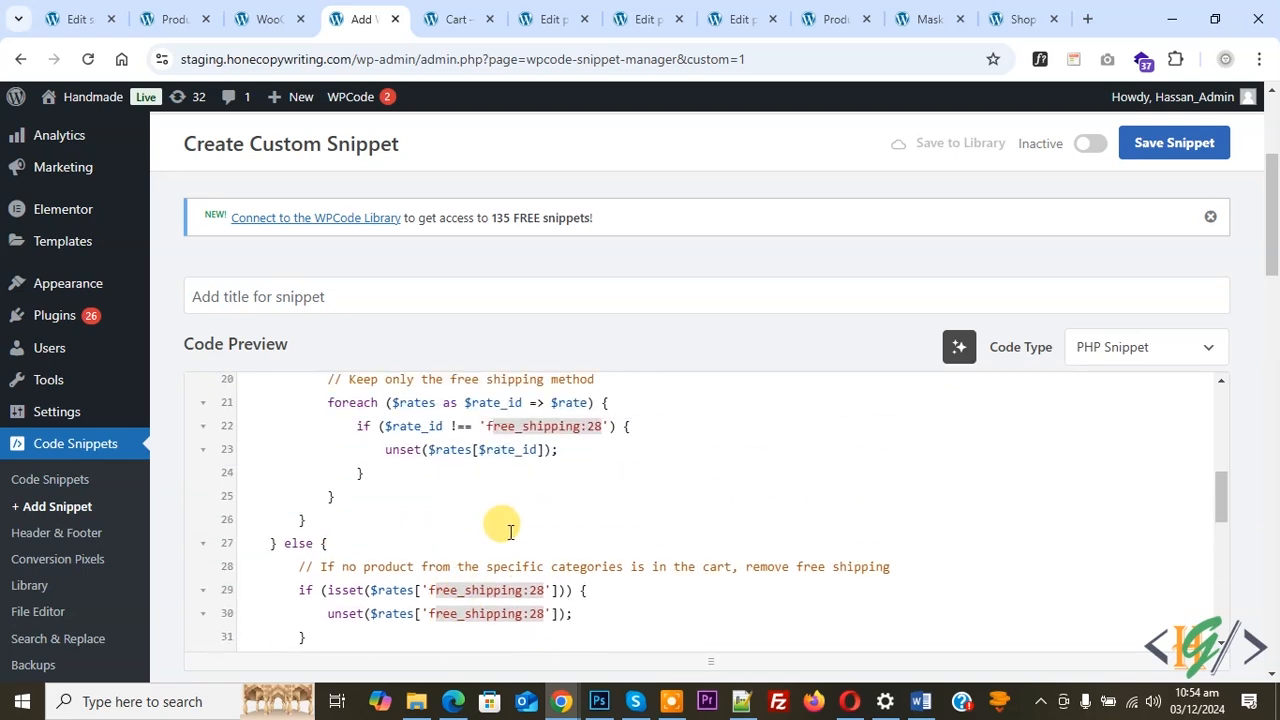
scroll(495, 500, "up", 1)
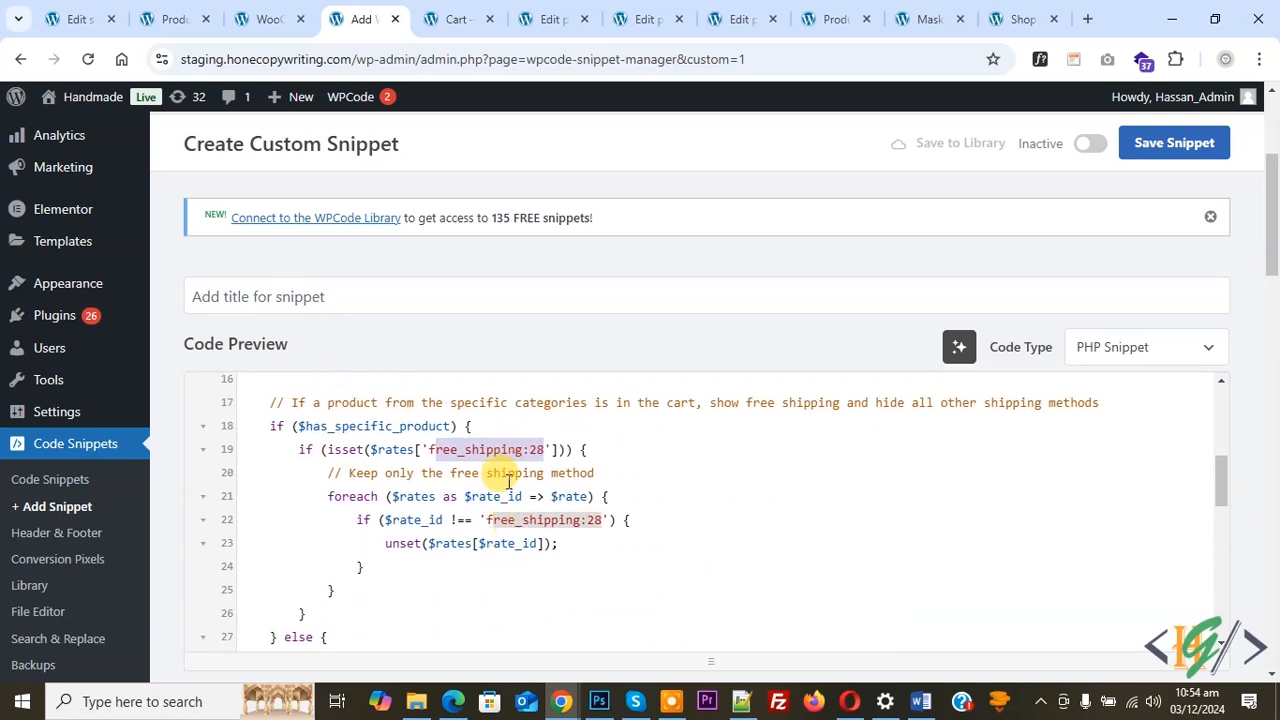
scroll(507, 480, "down", 4)
scroll(505, 477, "down", 3)
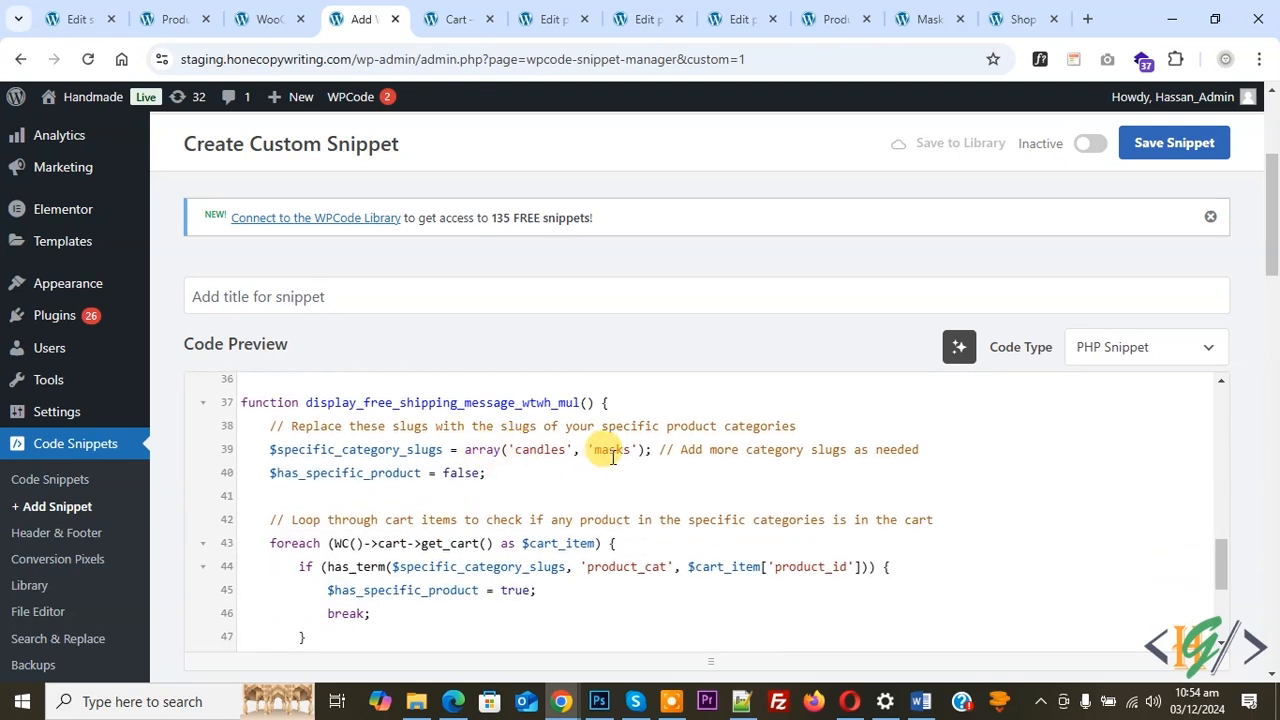
scroll(514, 457, "down", 4)
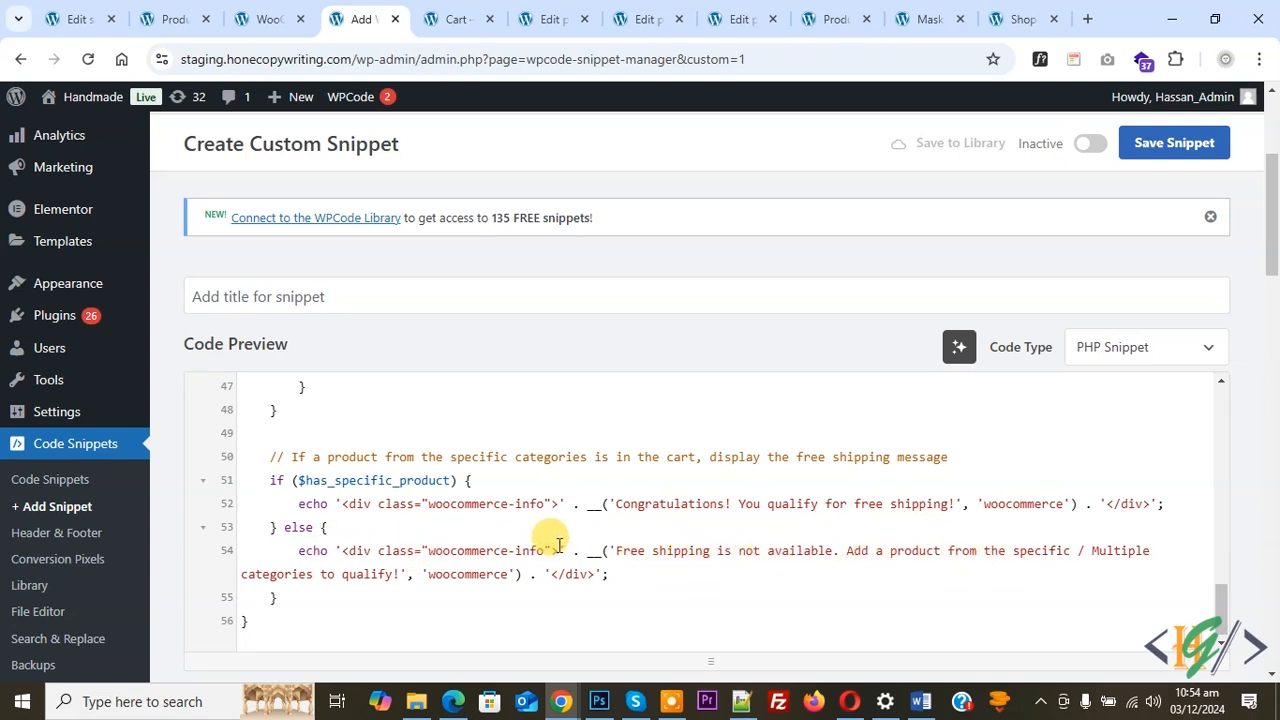
Step: Activate the PHP snippet and save it, keeping Auto Insert with the Run Everywhere location
scroll(1229, 330, "down", 5)
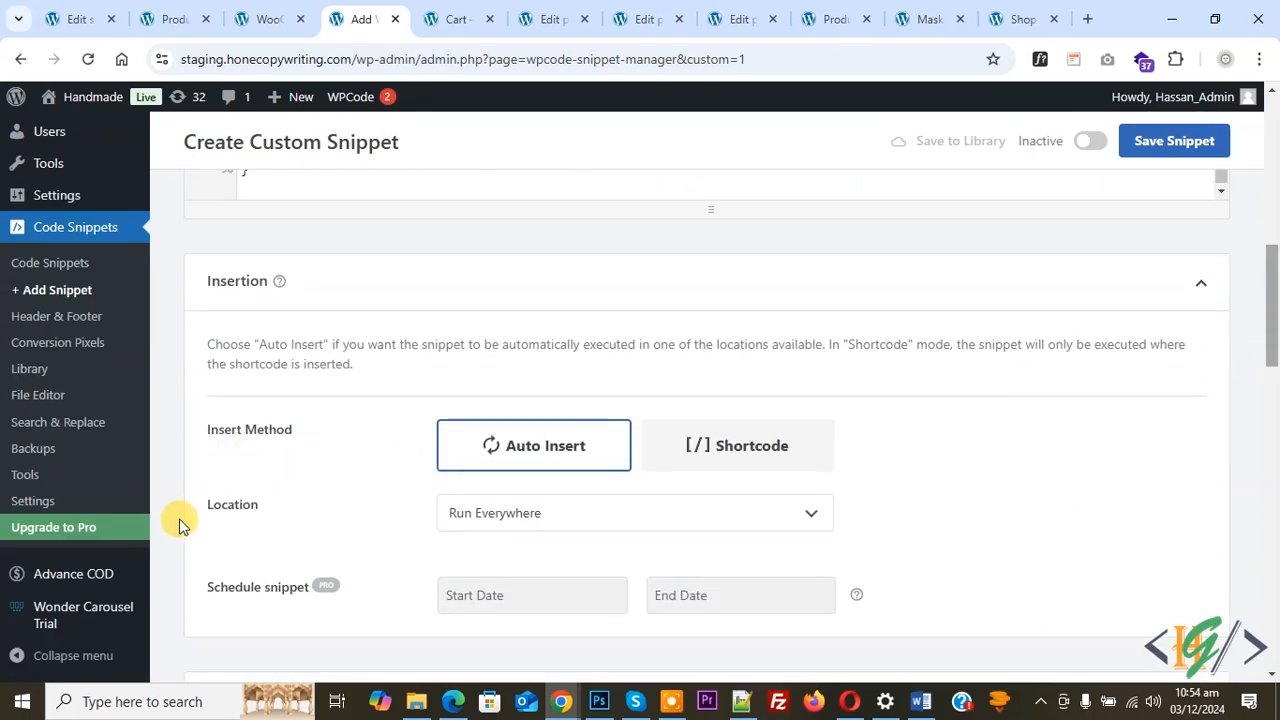
left_click(1089, 143)
left_click(1140, 148)
left_click_drag(217, 205, 374, 208)
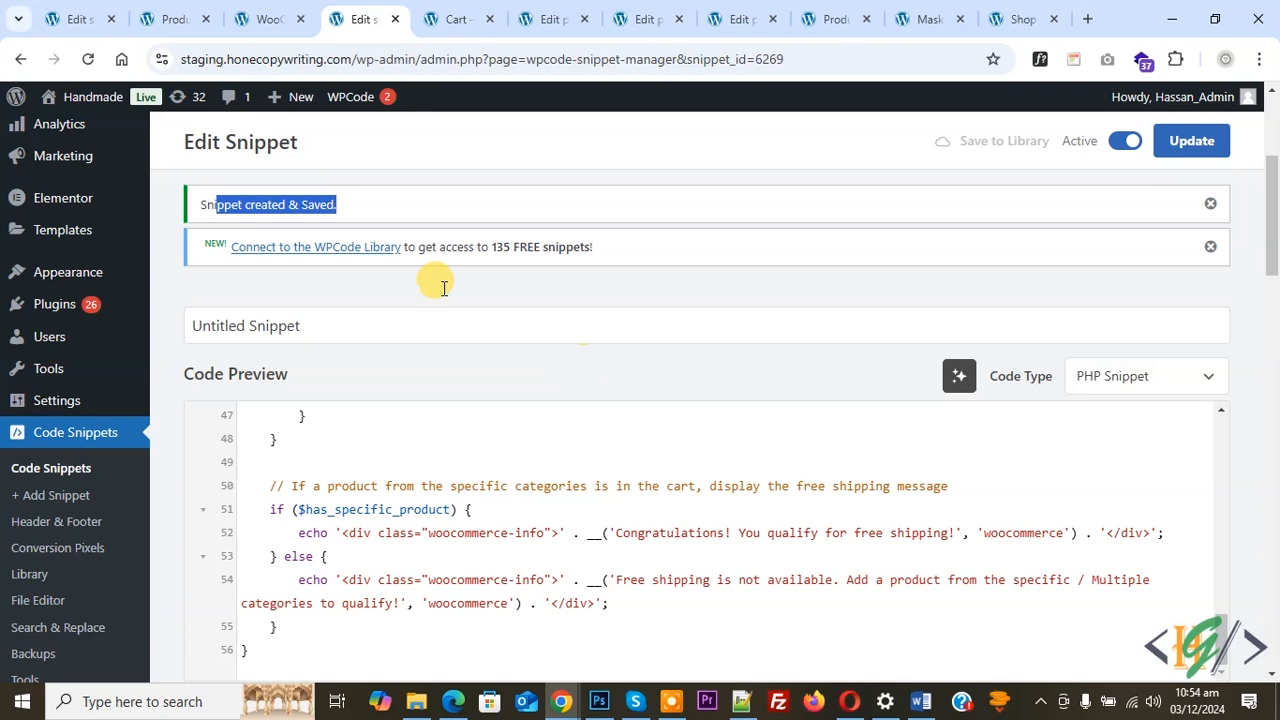
Step: Disable the Flat rate and Free shipping methods in the WooCommerce shipping zone and save the changes
left_click(262, 18)
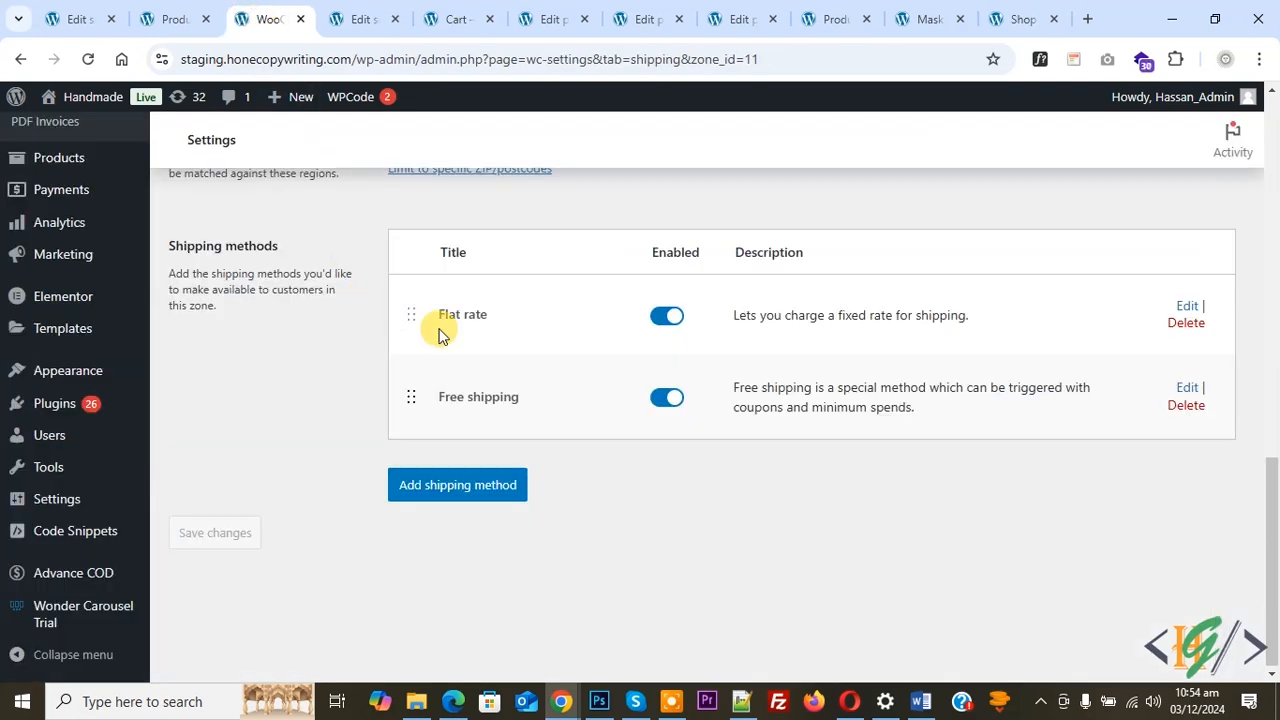
left_click(667, 316)
left_click(670, 402)
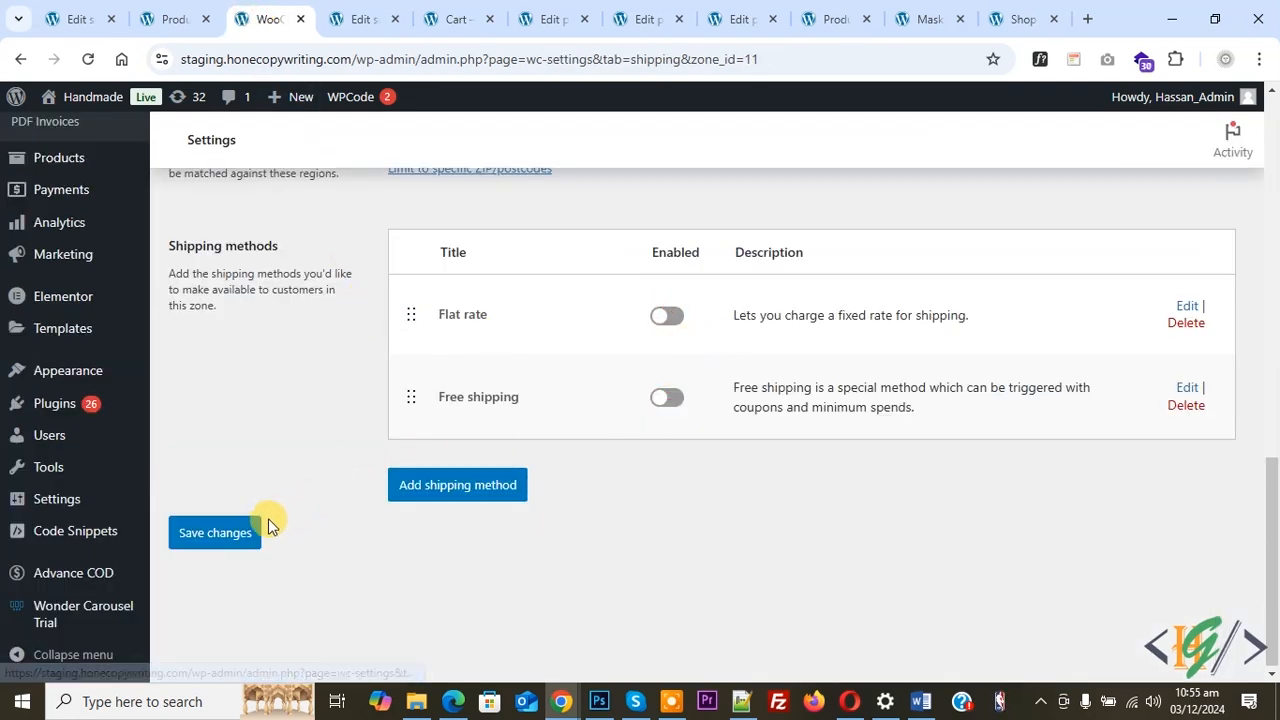
left_click(250, 528)
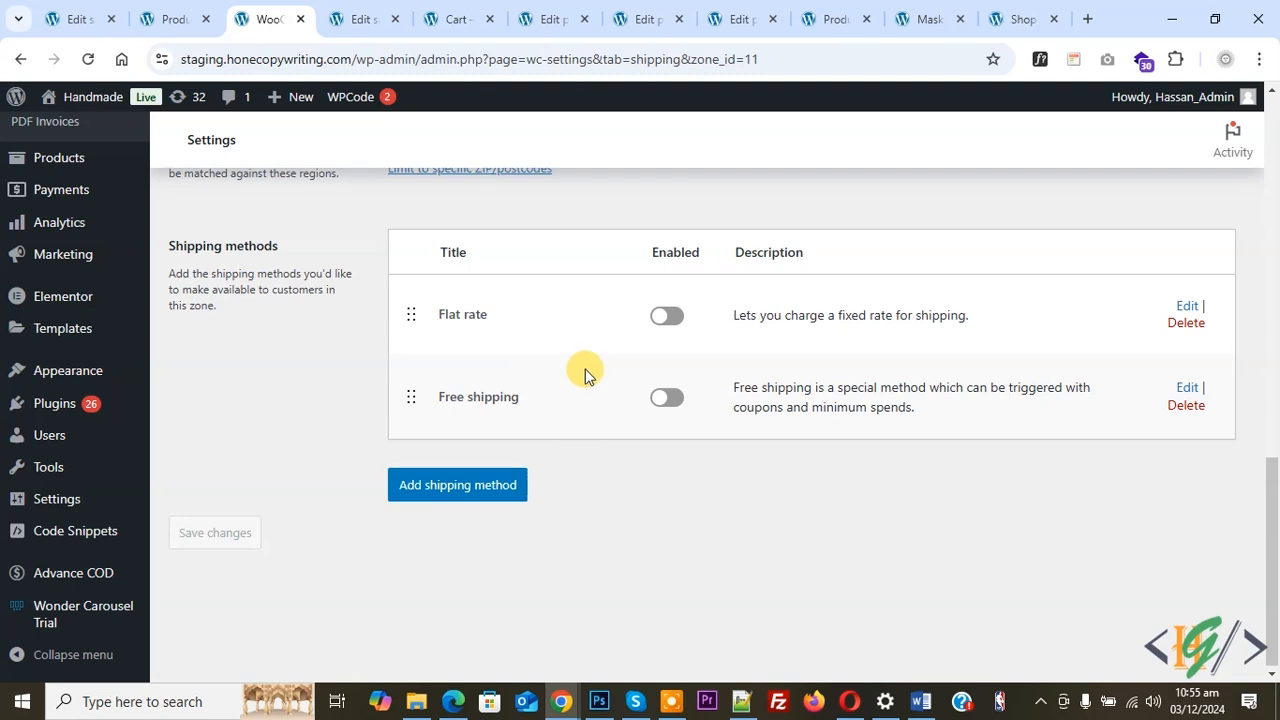
Step: Enable the Flat rate and Free shipping methods in the shipping zone and save the changes
left_click(653, 312)
left_click(665, 397)
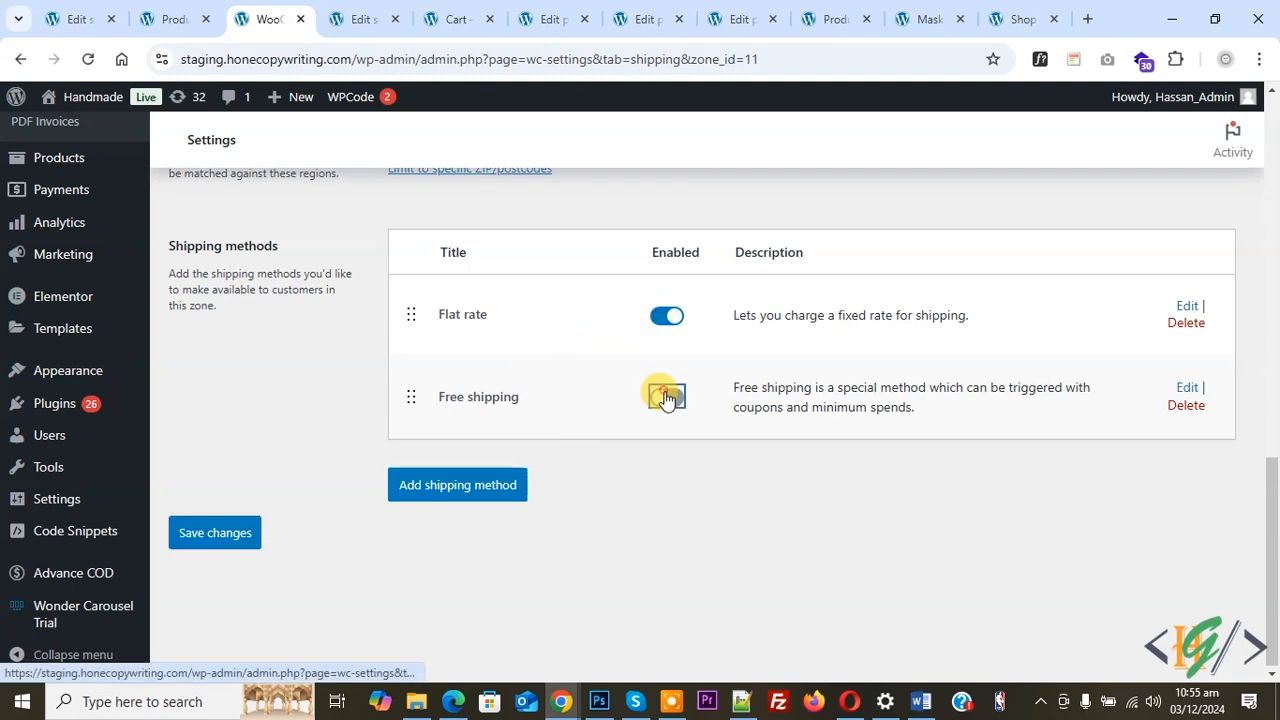
left_click(243, 531)
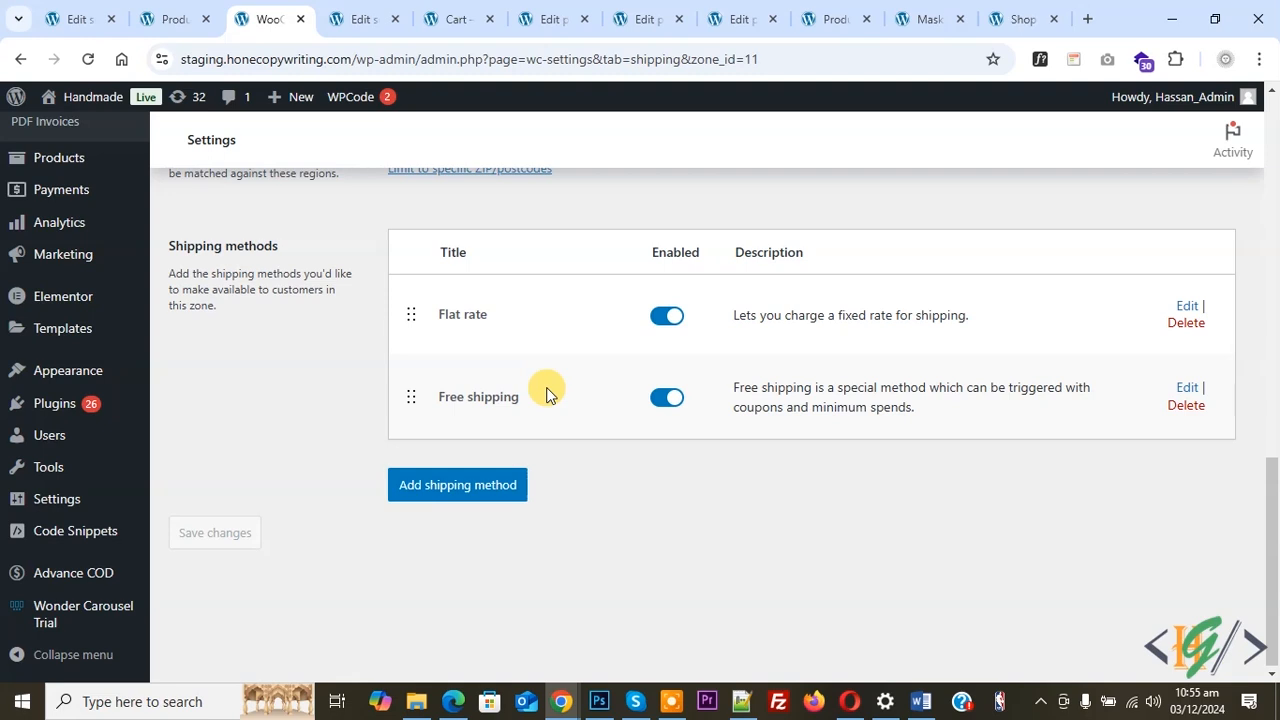
Step: Reload the storefront cart page to check its shipping options and free shipping message with the snippet active
left_click(456, 19)
scroll(556, 368, "up", 1)
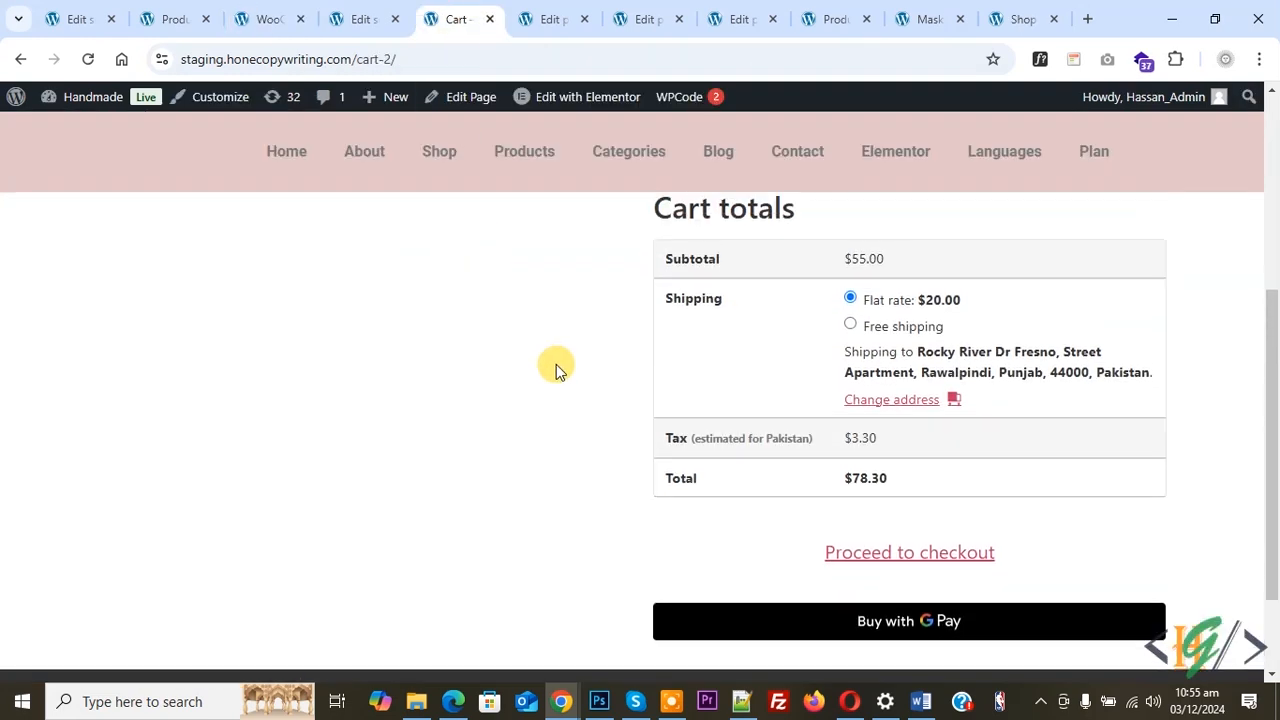
left_click(86, 61)
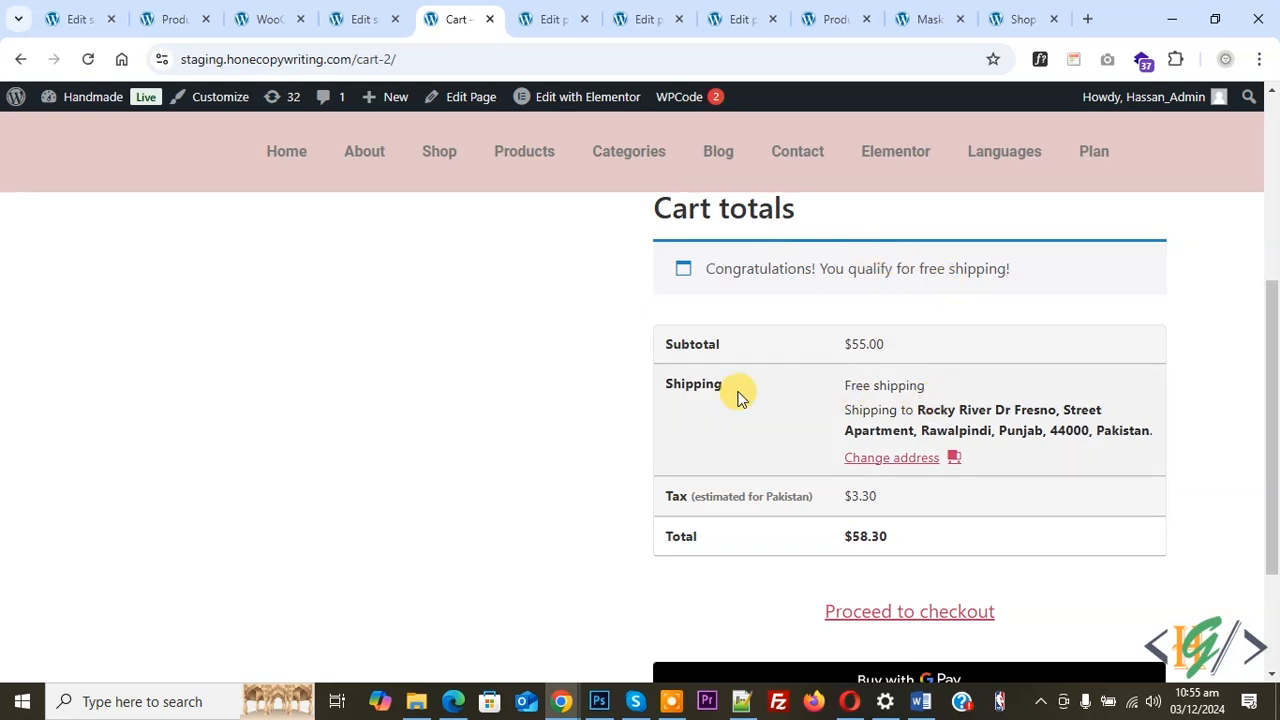
Step: Remove the Fabric mask from the cart and check the message and shipping for the remaining products
scroll(450, 420, "up", 4)
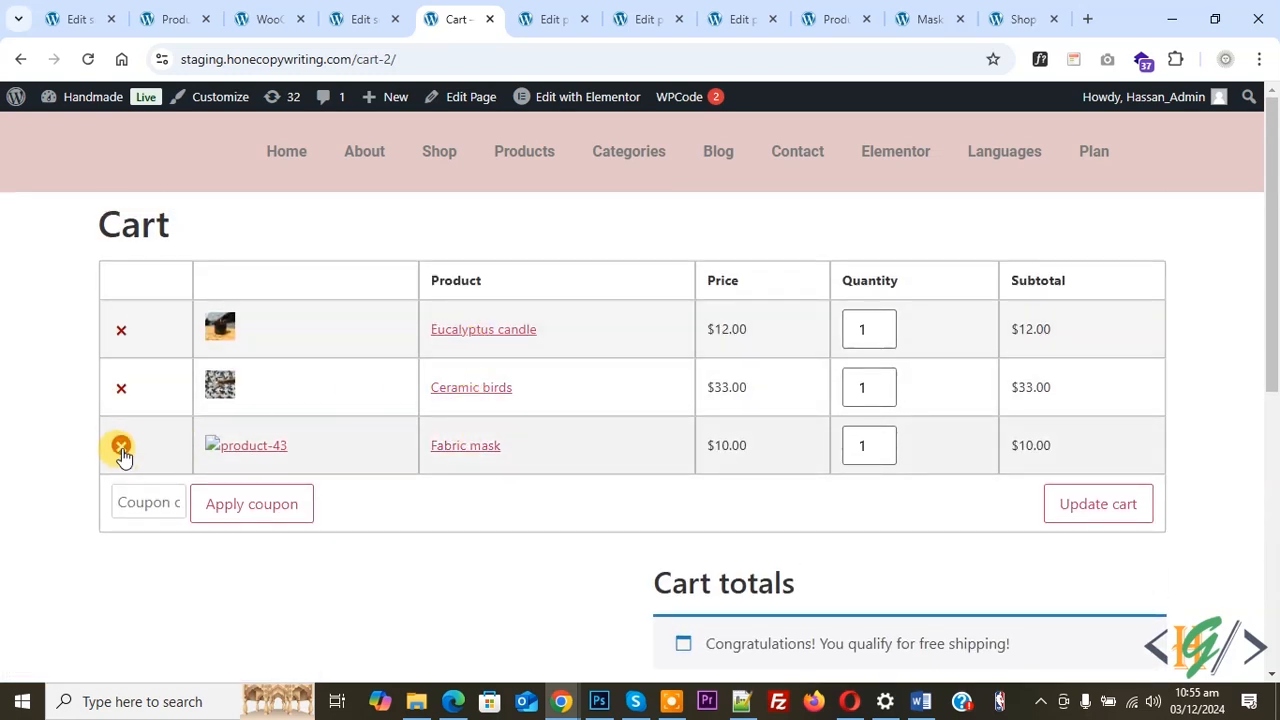
left_click(121, 446)
scroll(480, 400, "down", 1)
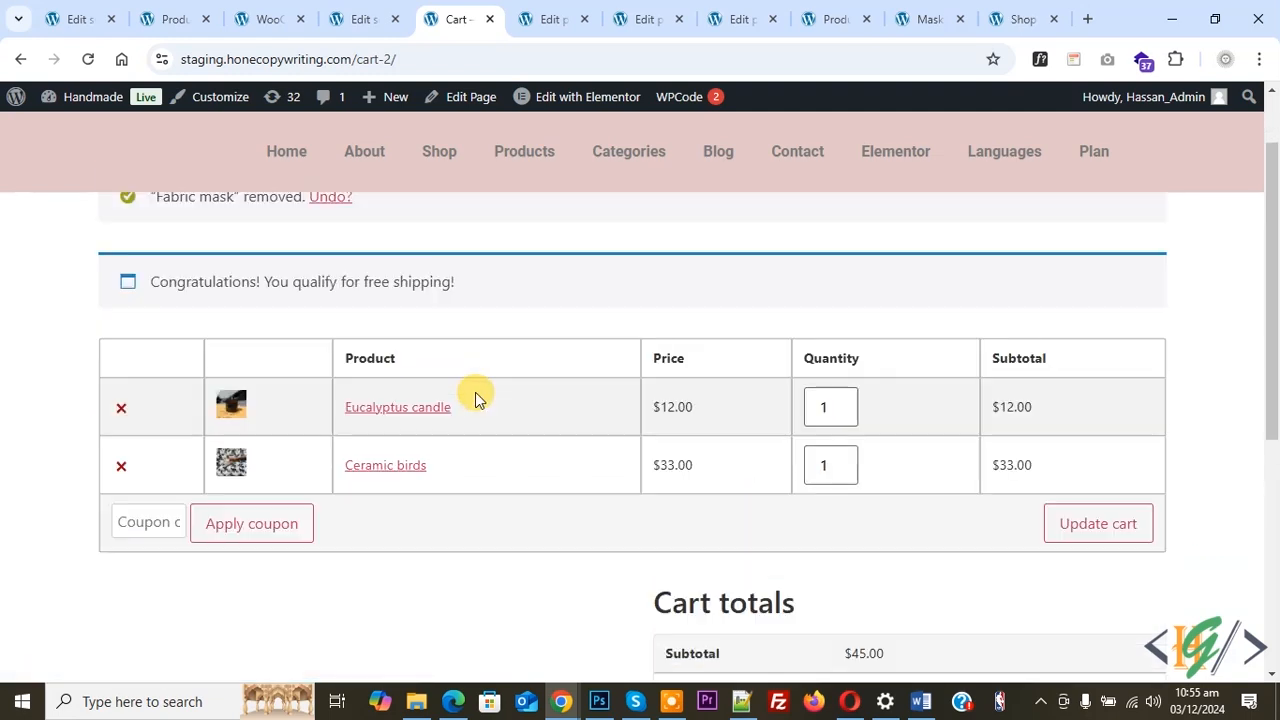
scroll(674, 489, "down", 2)
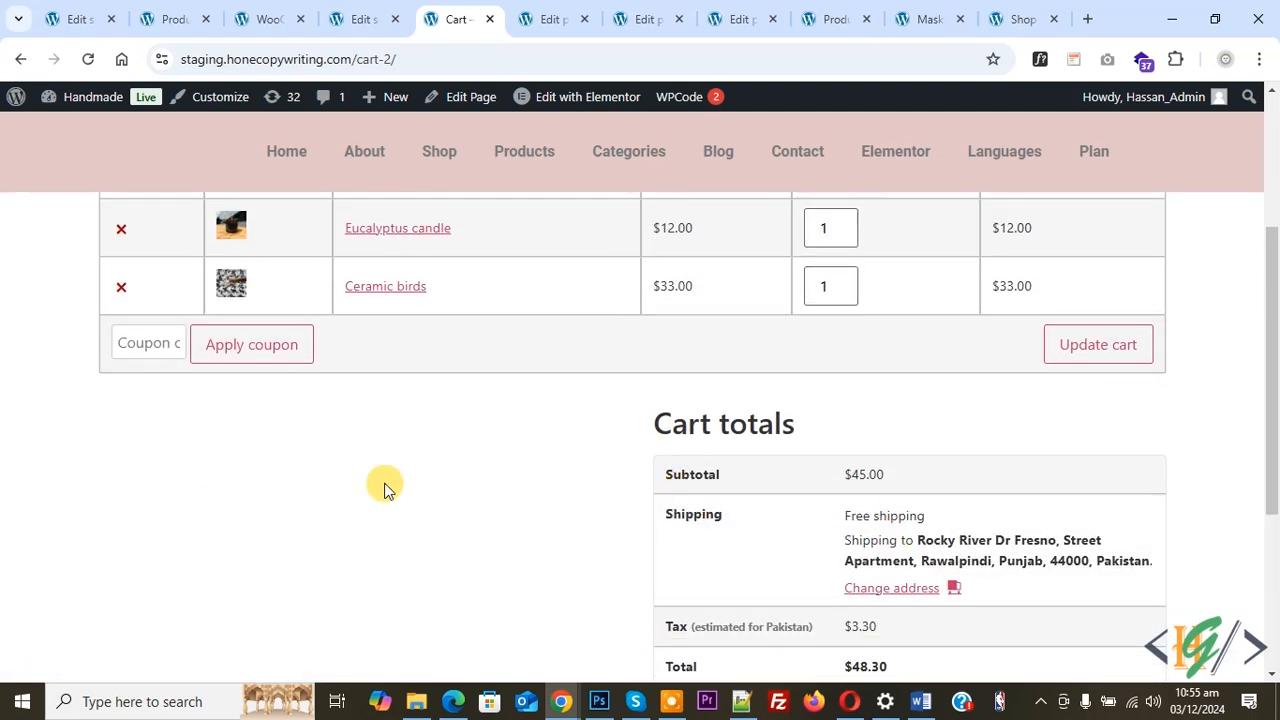
Step: Remove the Eucalyptus candle from the cart to test the shipping without a qualifying category, and restore it
scroll(360, 478, "up", 1)
left_click(128, 325)
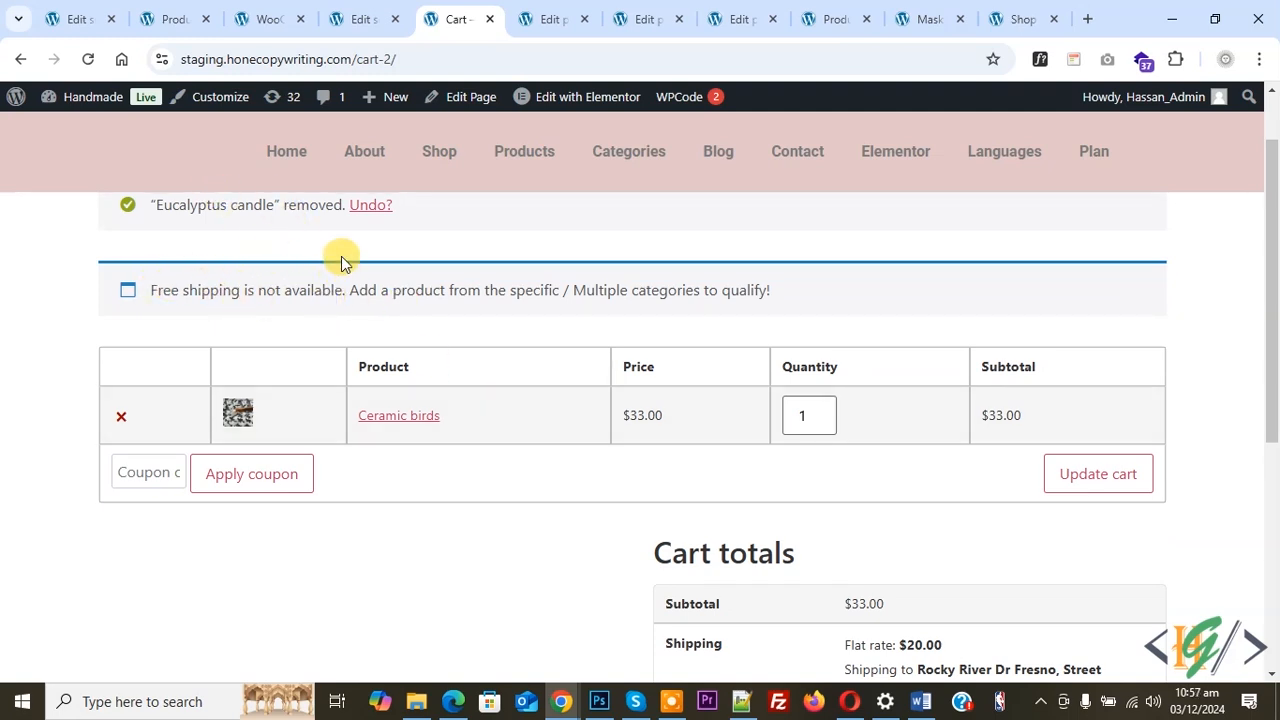
left_click(360, 206)
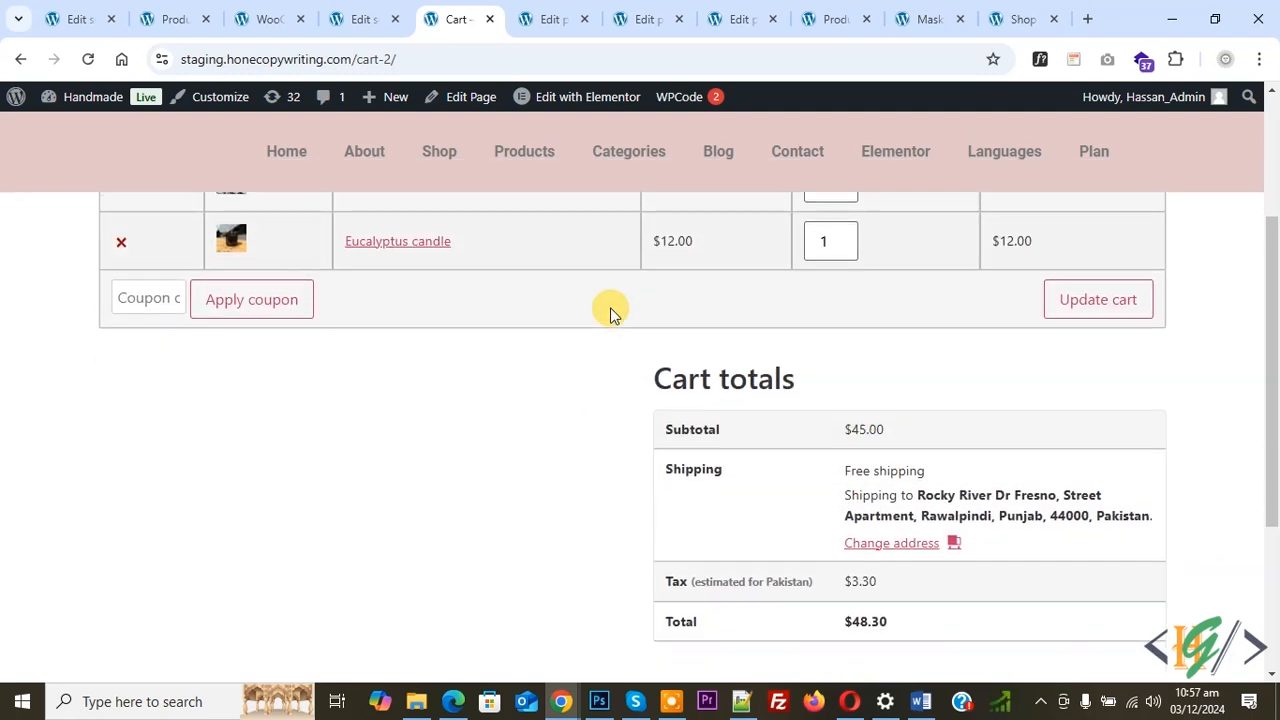
Step: Proceed to checkout with the Ceramic birds and Eucalyptus candle and review the shipping in the order summary
scroll(613, 313, "down", 1)
left_click(890, 562)
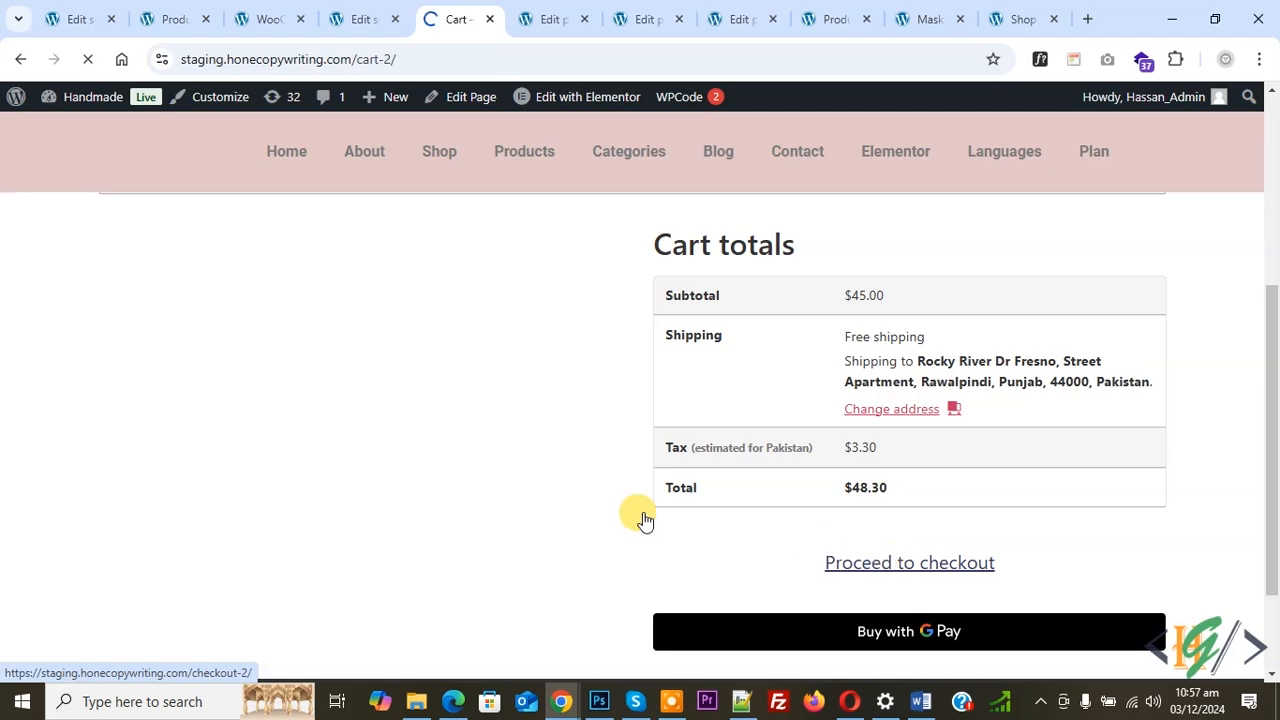
scroll(503, 363, "down", 8)
scroll(346, 452, "down", 4)
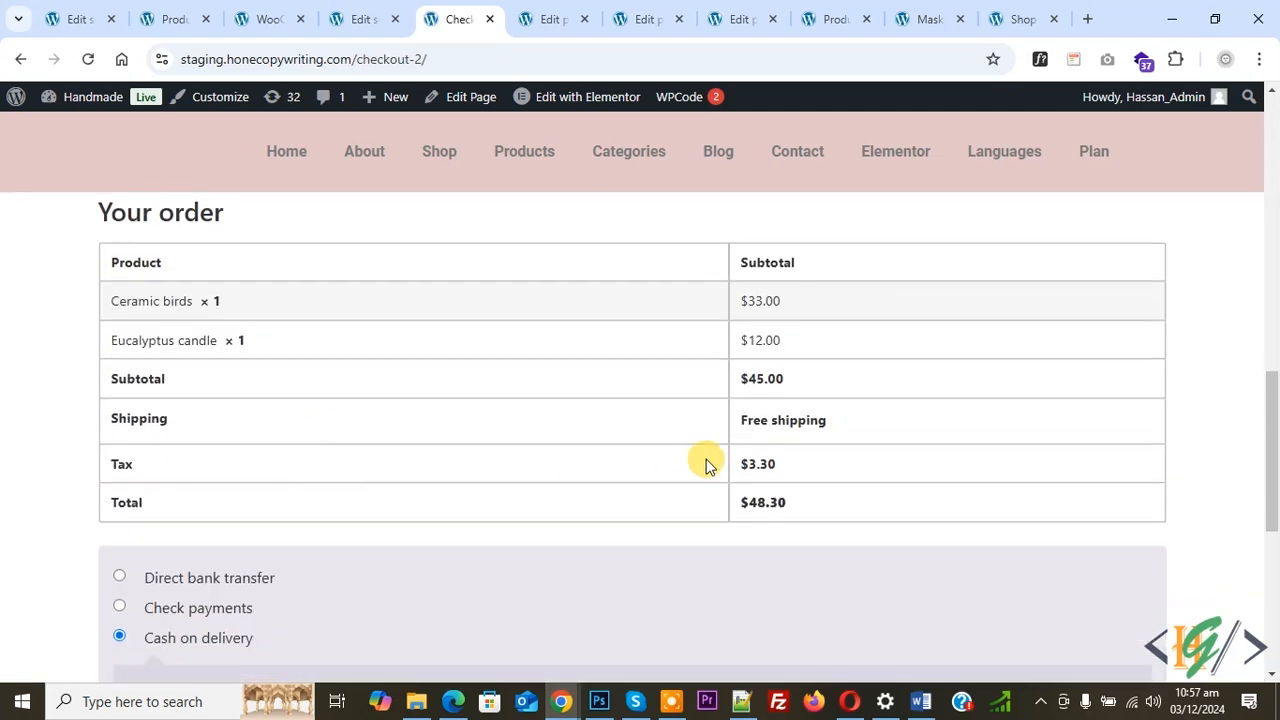
Step: Agree to the terms and conditions and place the order with Cash on delivery, checking the received order's details
scroll(152, 529, "down", 2)
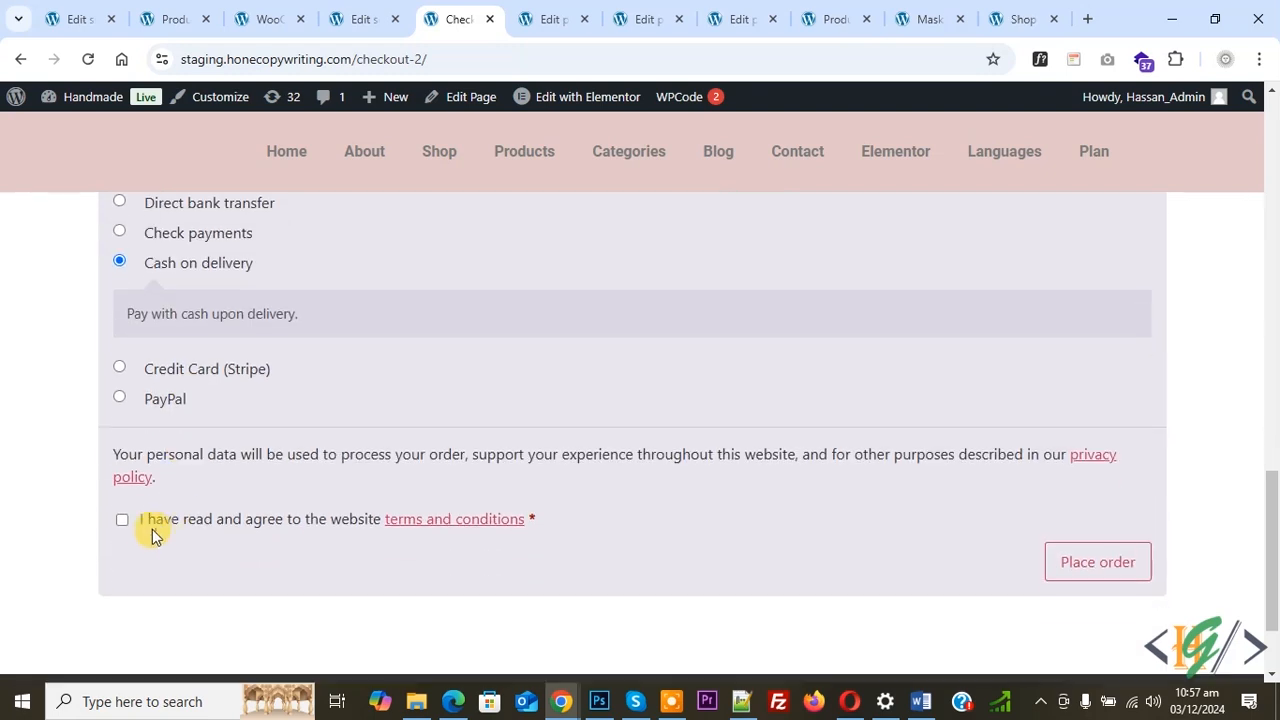
left_click(1083, 563)
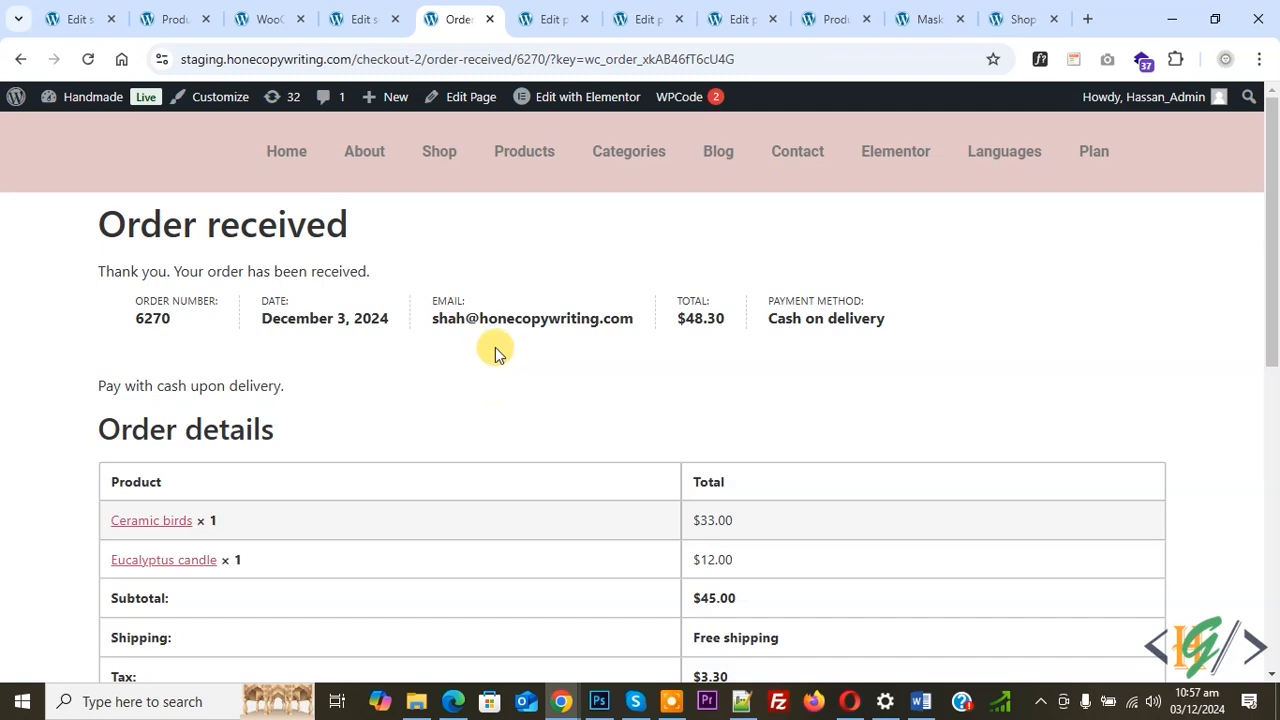
scroll(487, 381, "down", 1)
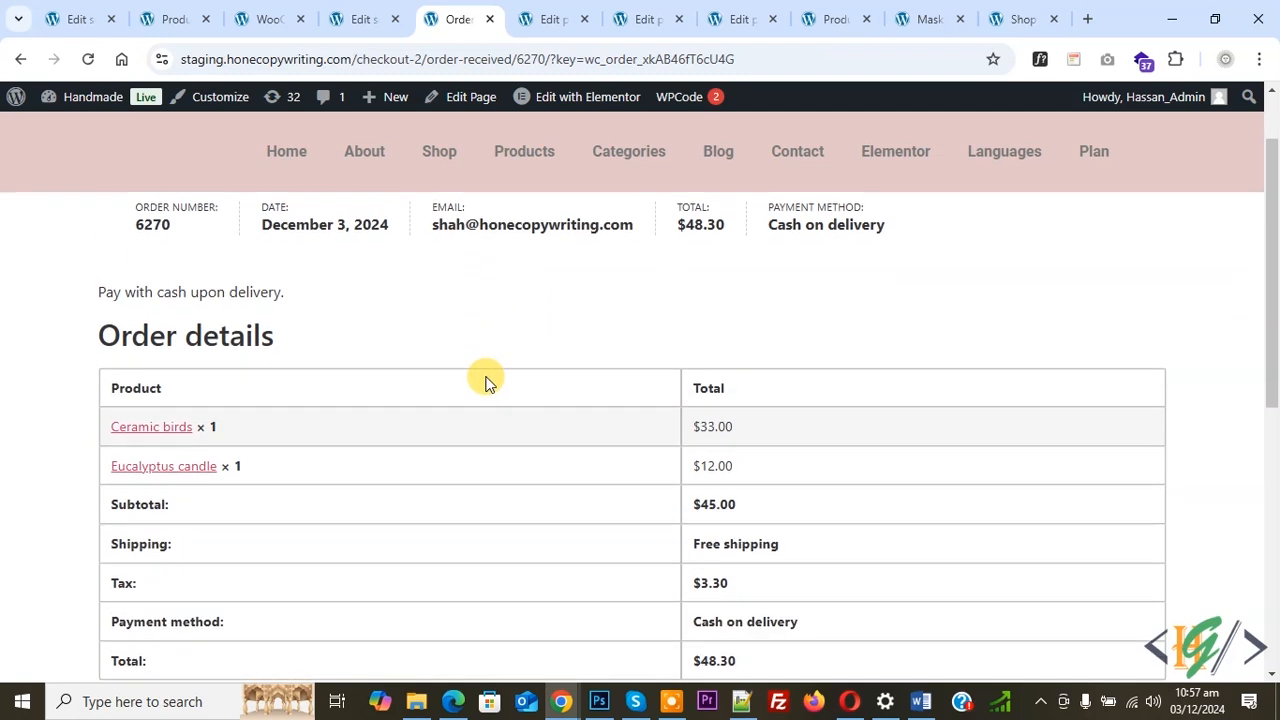